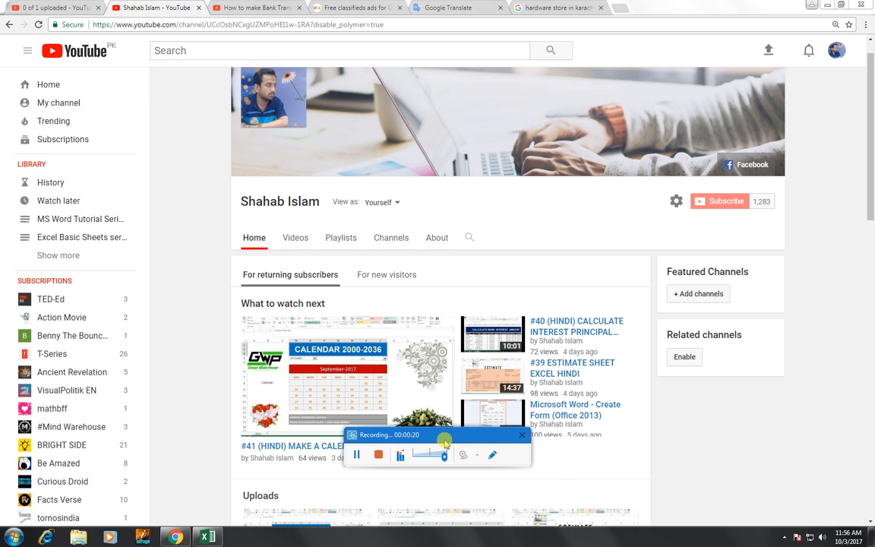
{"action": "left_click_drag", "start_coordinate": [446, 437], "coordinate": [437, 528]}
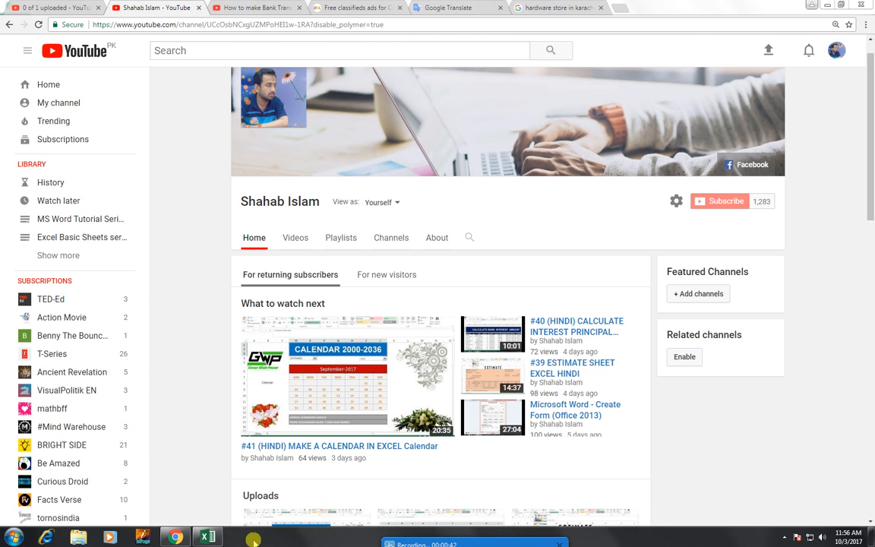
Switch to the blank Excel workbook and enter the heading ITEM CODE in cell A4.
{"action": "left_click", "coordinate": [207, 537]}
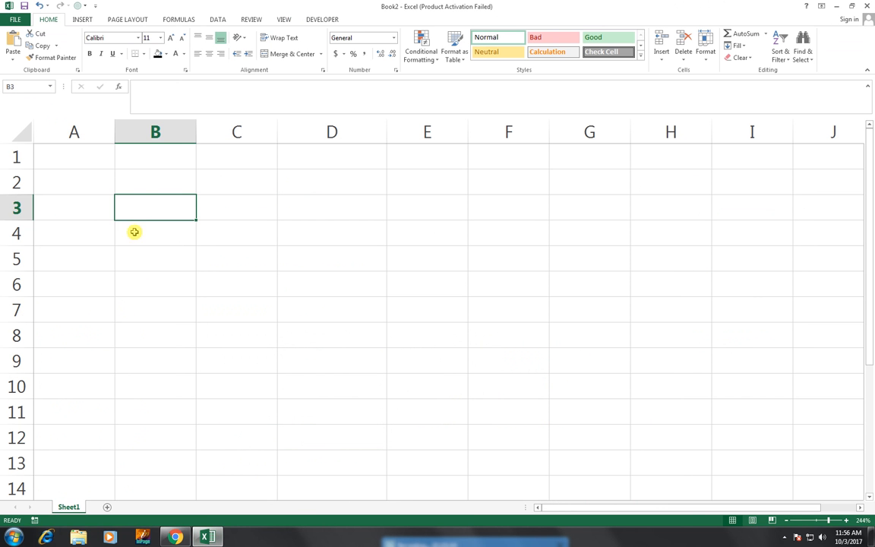
{"action": "left_click", "coordinate": [100, 239]}
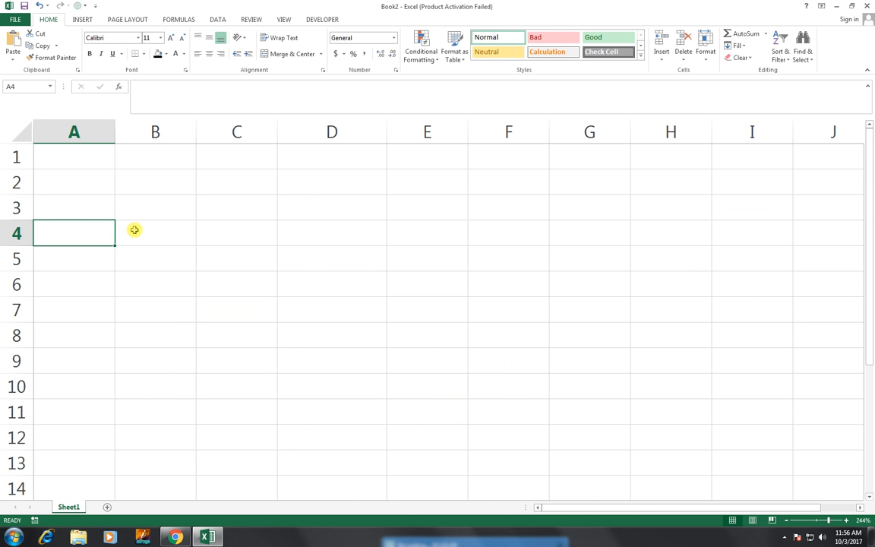
{"action": "type", "text": "ite"}
{"action": "key", "text": "BackSpace"}
{"action": "key", "text": "BackSpace"}
{"action": "key", "text": "BackSpace"}
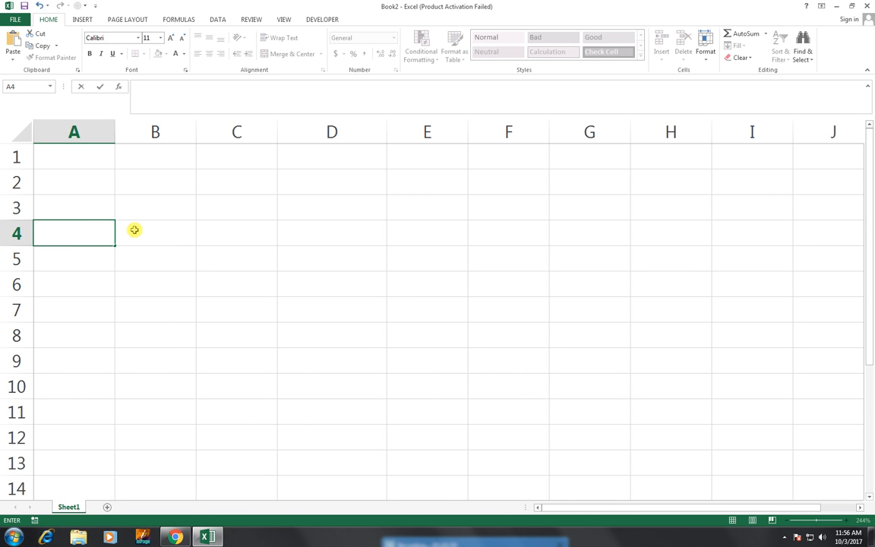
{"action": "type", "text": "ITEM"}
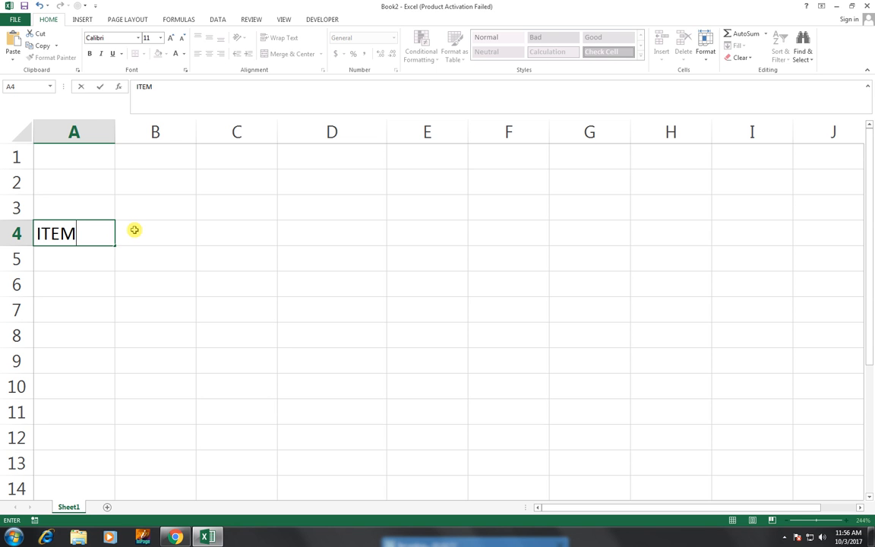
{"action": "type", "text": " CODE"}
{"action": "left_click", "coordinate": [134, 229]}
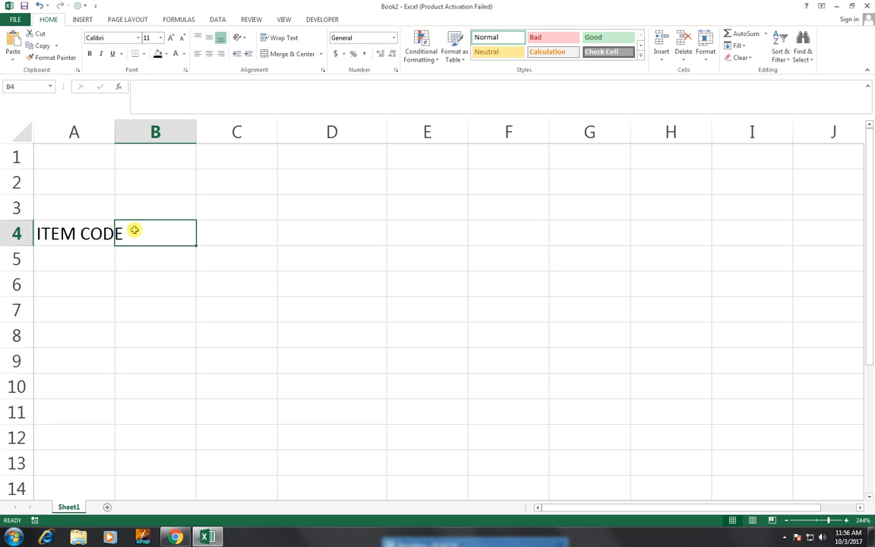
Enter the headings ITEM NAME, PURCHASE, SALE and PROFIT in cells B4 to E4.
{"action": "type", "text": "ITEM NAME"}
{"action": "key", "text": "Tab"}
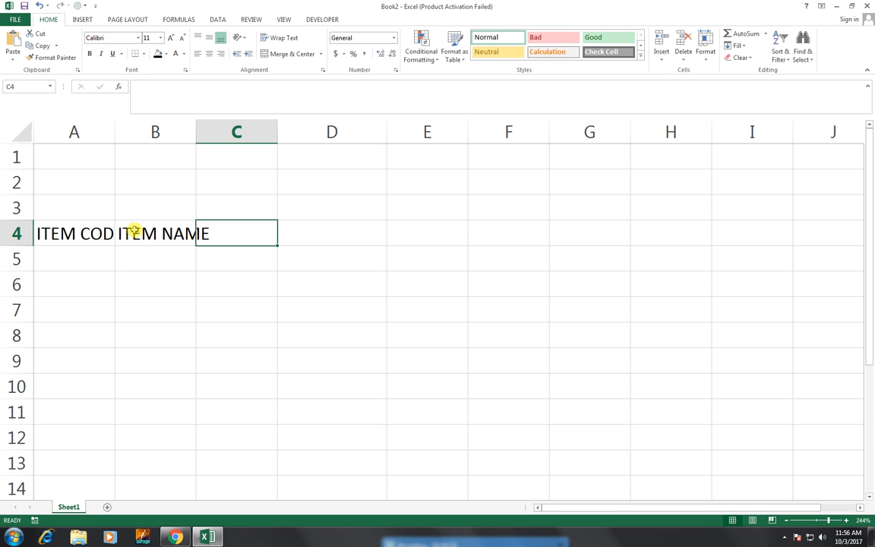
{"action": "type", "text": "PUR"}
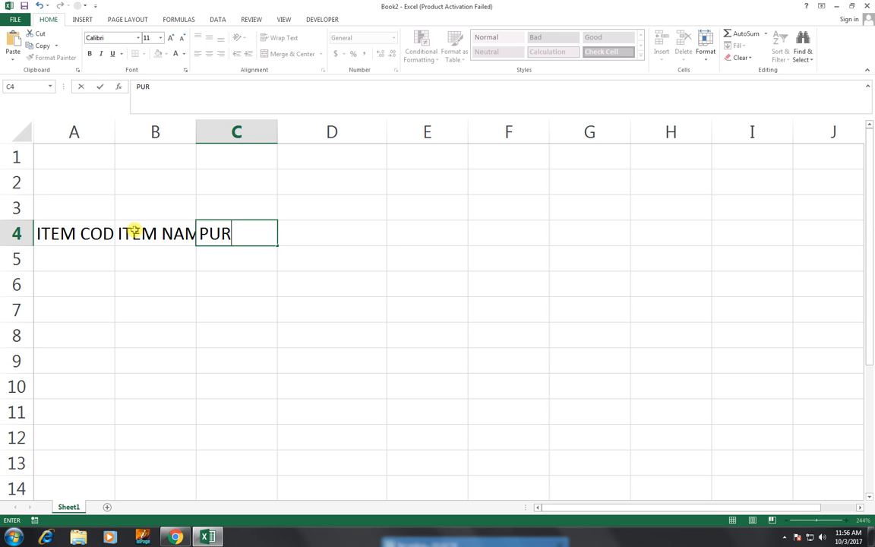
{"action": "type", "text": "CHASE"}
{"action": "key", "text": "Tab"}
{"action": "type", "text": "SALE"}
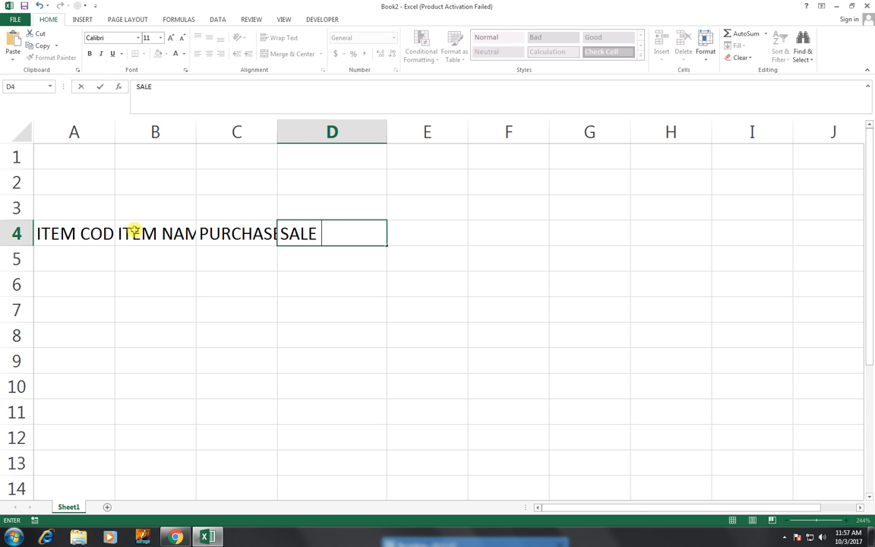
{"action": "key", "text": "Tab"}
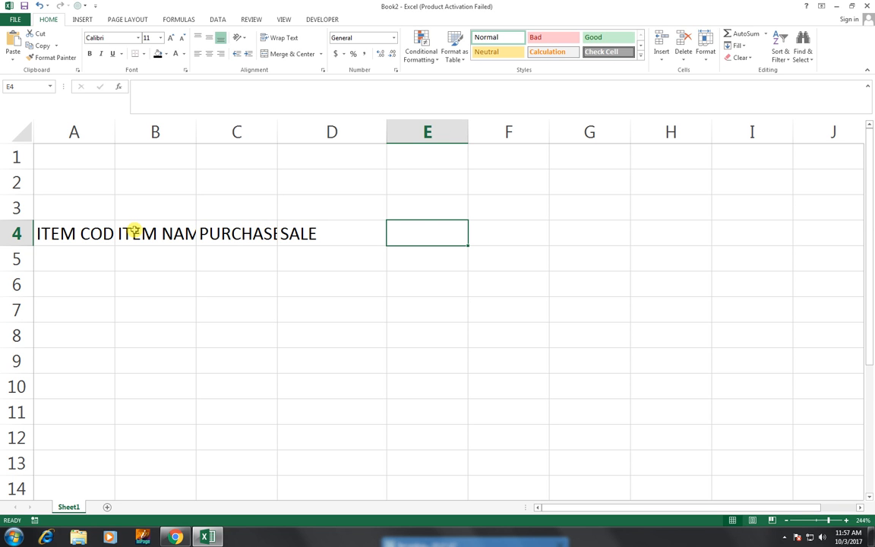
{"action": "type", "text": "PROFIT"}
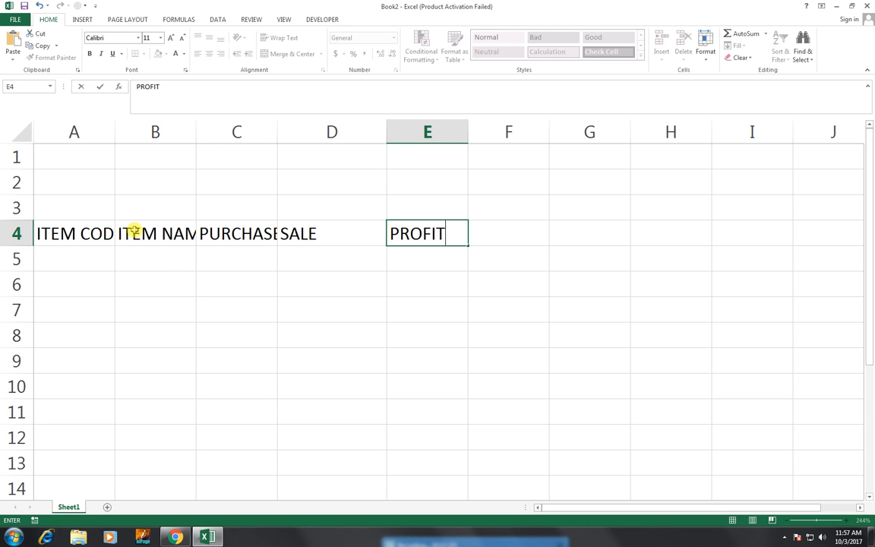
{"action": "key", "text": "Tab"}
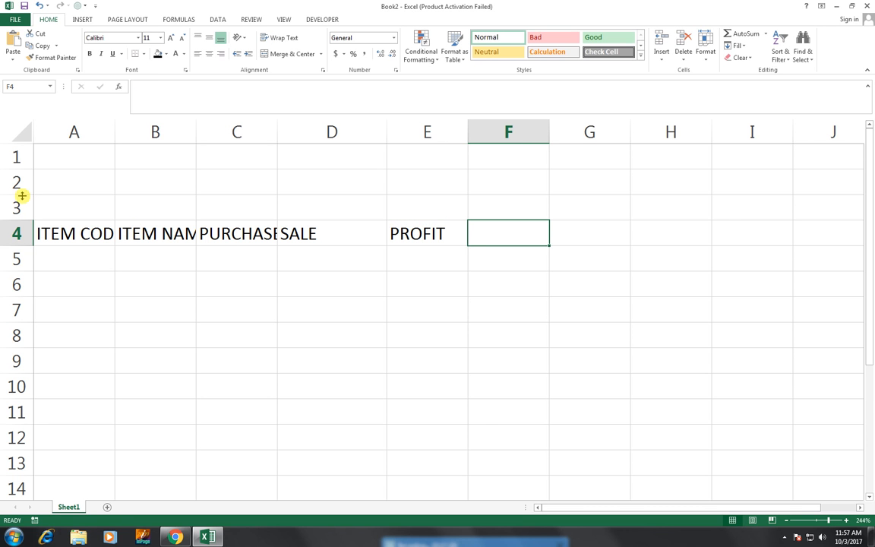
Widen columns B, C and A so that their headings fit.
{"action": "double_click", "coordinate": [196, 134]}
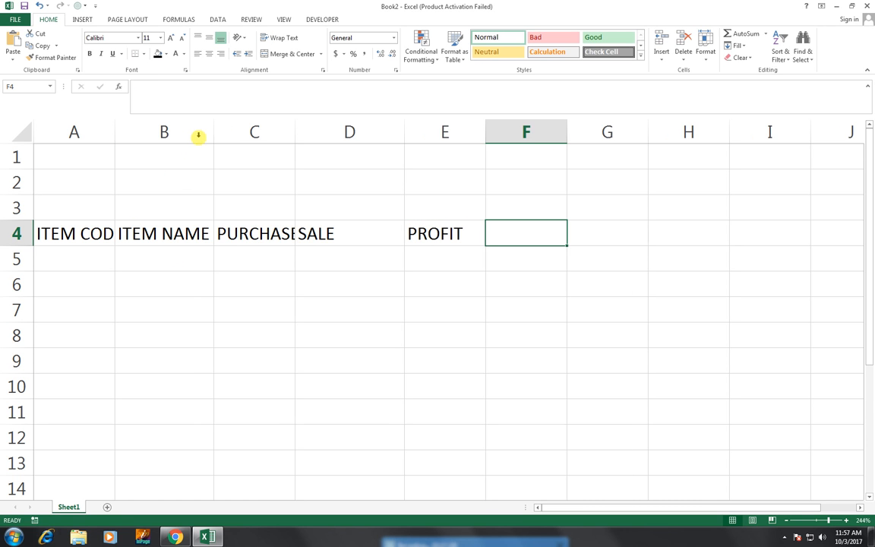
{"action": "left_click_drag", "start_coordinate": [294, 134], "coordinate": [306, 134]}
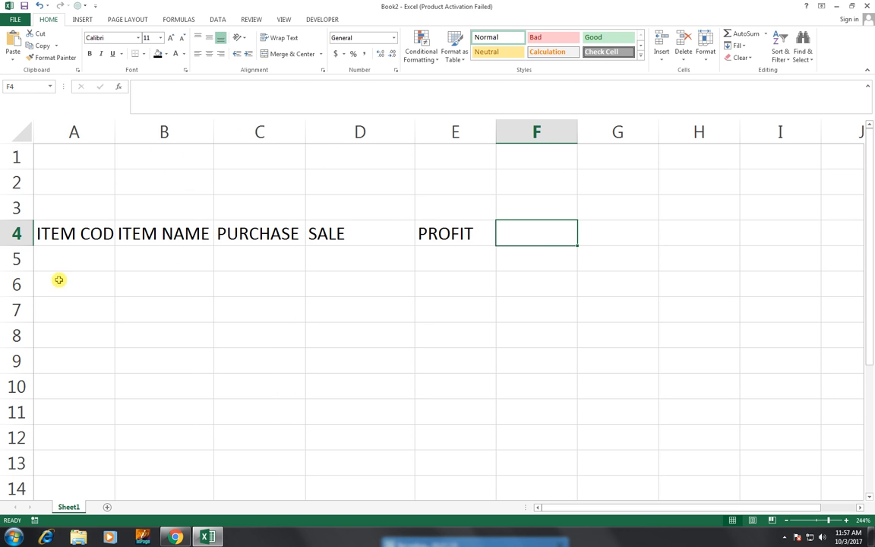
{"action": "left_click_drag", "start_coordinate": [123, 133], "coordinate": [127, 133]}
Enter item code 110131 in A5 and fill the series down to 110139 in A13.
{"action": "left_click", "coordinate": [68, 258]}
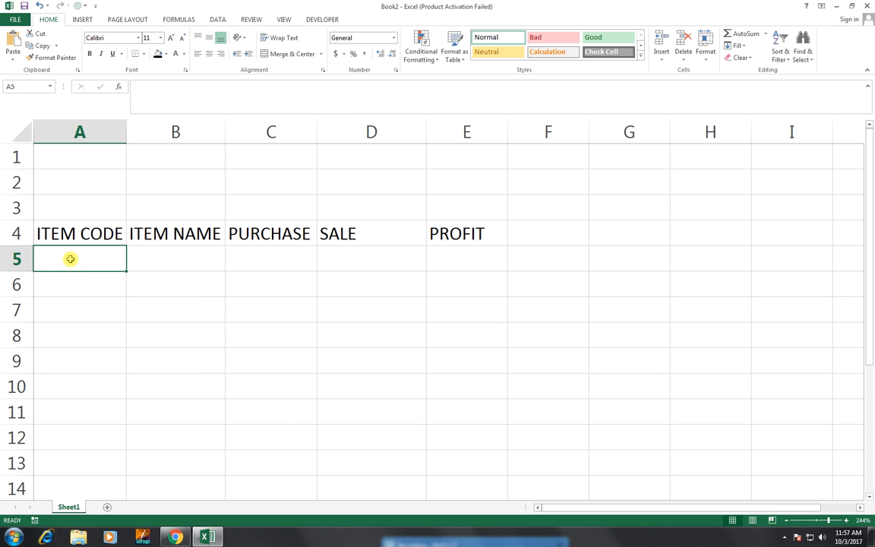
{"action": "type", "text": "110131"}
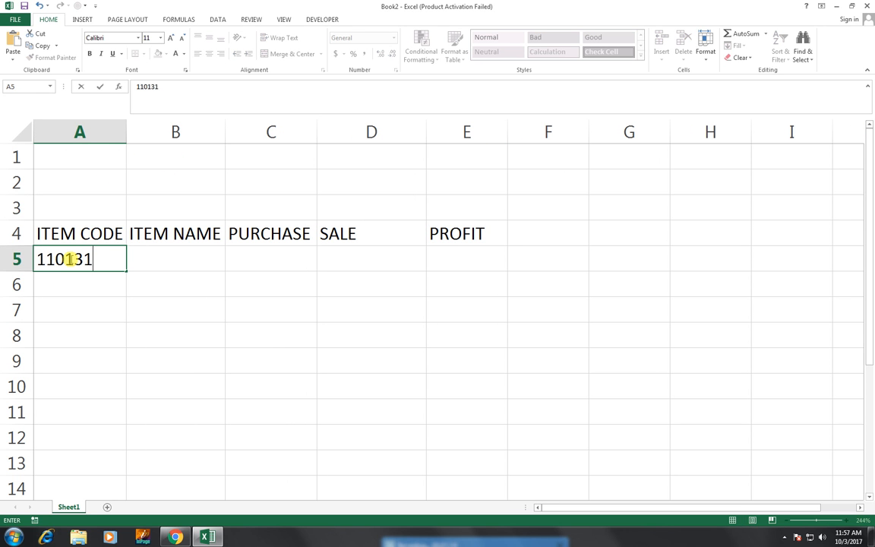
{"action": "left_click", "coordinate": [137, 313]}
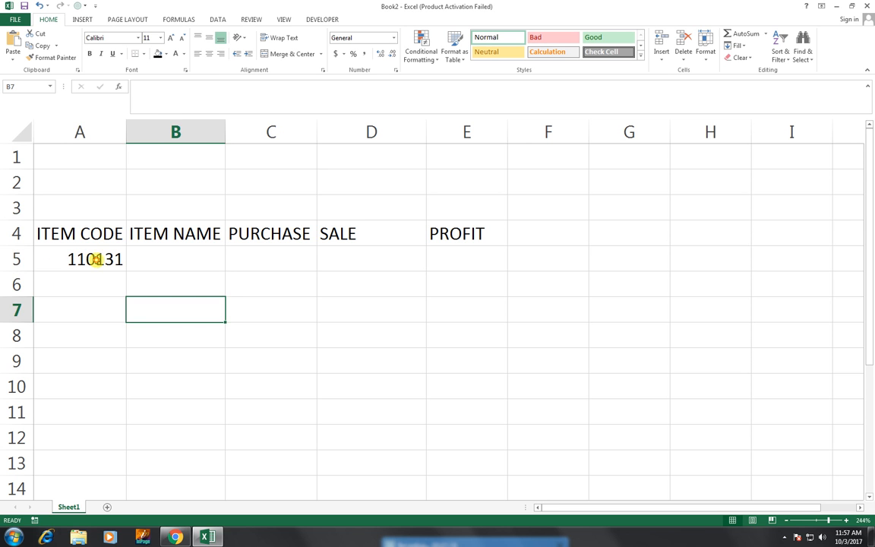
{"action": "left_click", "coordinate": [97, 259]}
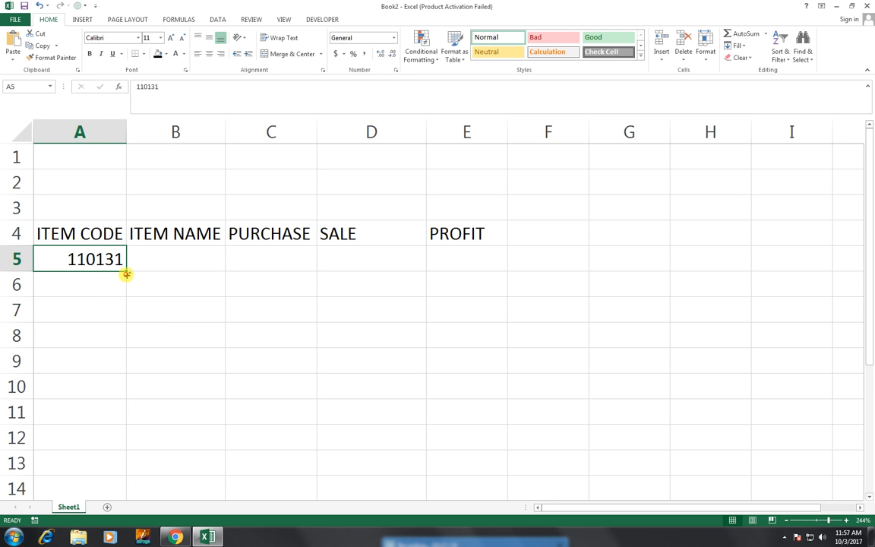
{"action": "left_click_drag", "start_coordinate": [127, 273], "coordinate": [136, 463]}
Enter the item names DRILING MACHINE and HOT AIR GUNS in B5:B6 and widen column B to fit them.
{"action": "left_click", "coordinate": [186, 258]}
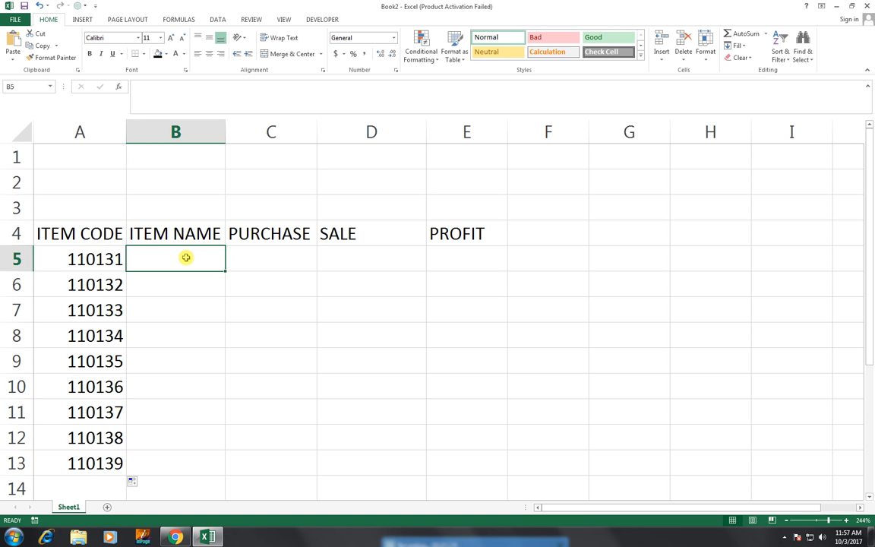
{"action": "type", "text": "DR"}
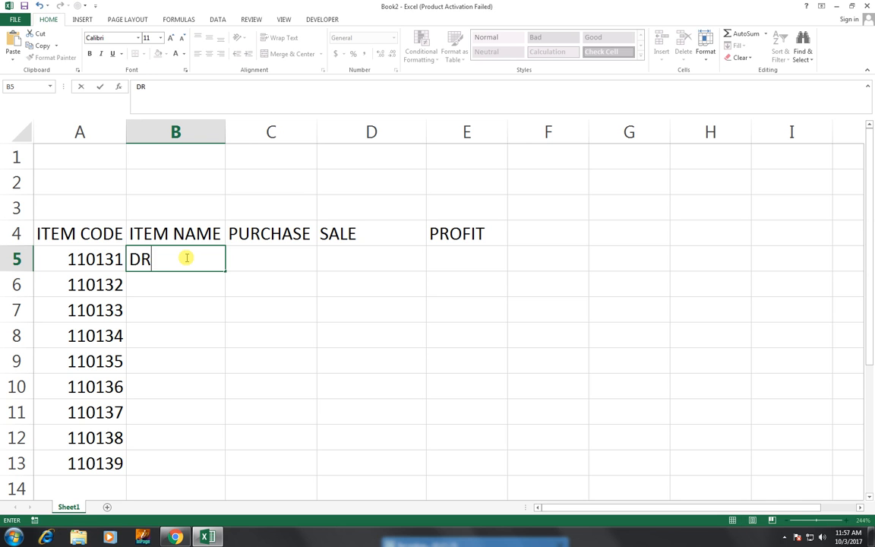
{"action": "type", "text": "ILING"}
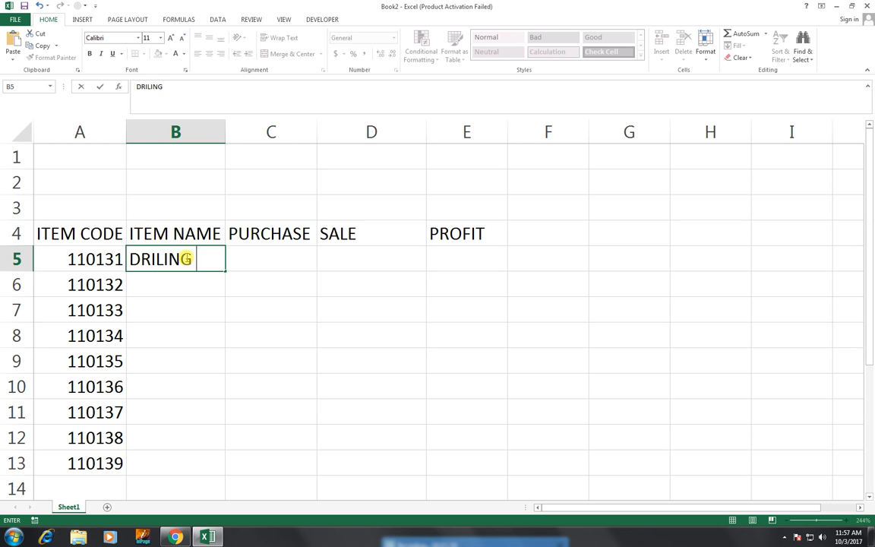
{"action": "type", "text": " MACHINE"}
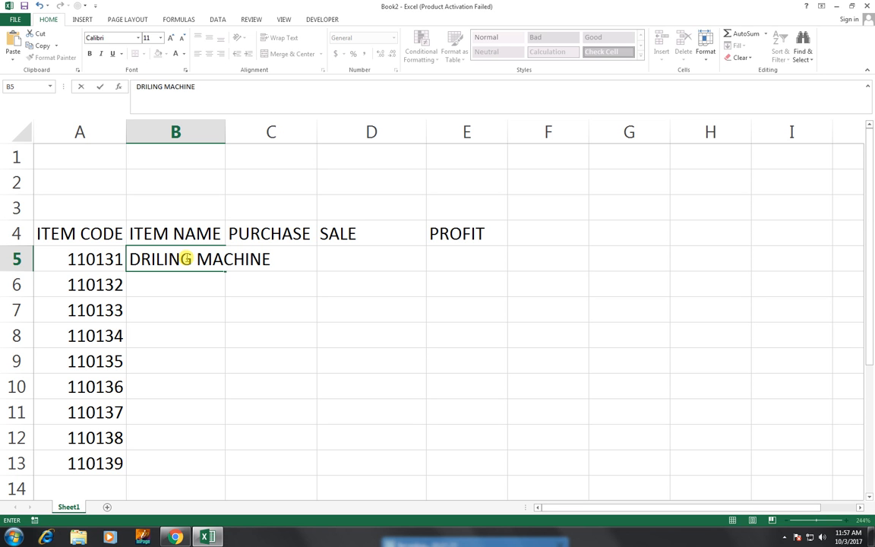
{"action": "key", "text": "Return"}
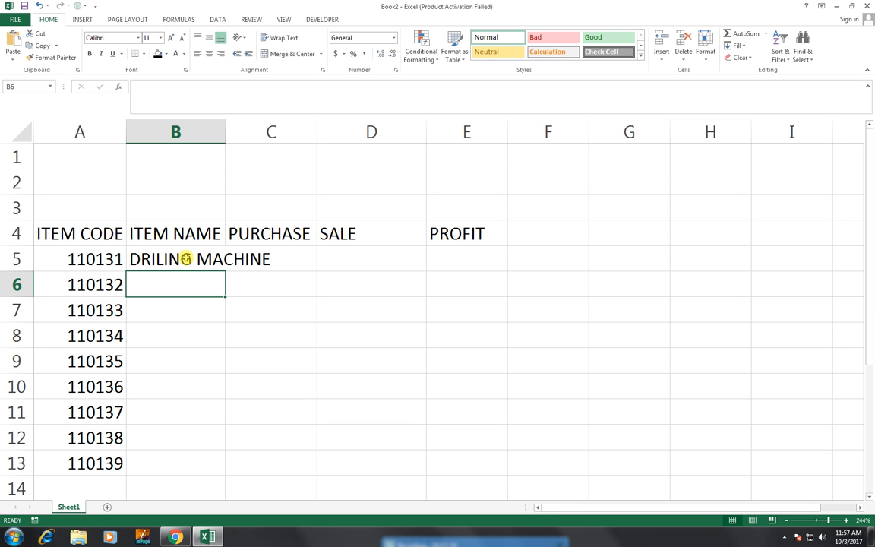
{"action": "type", "text": "HOT A"}
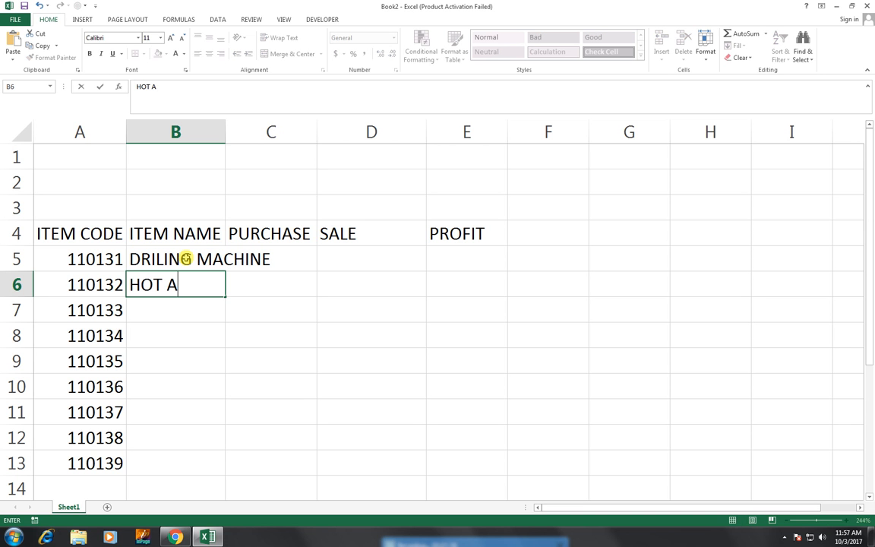
{"action": "type", "text": "IR GUNS"}
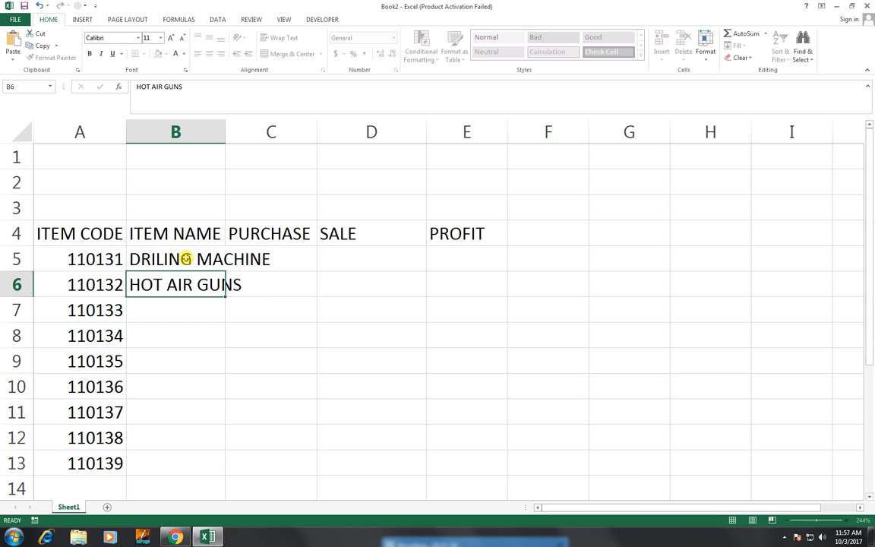
{"action": "key", "text": "Return"}
{"action": "left_click_drag", "start_coordinate": [225, 132], "coordinate": [280, 352]}
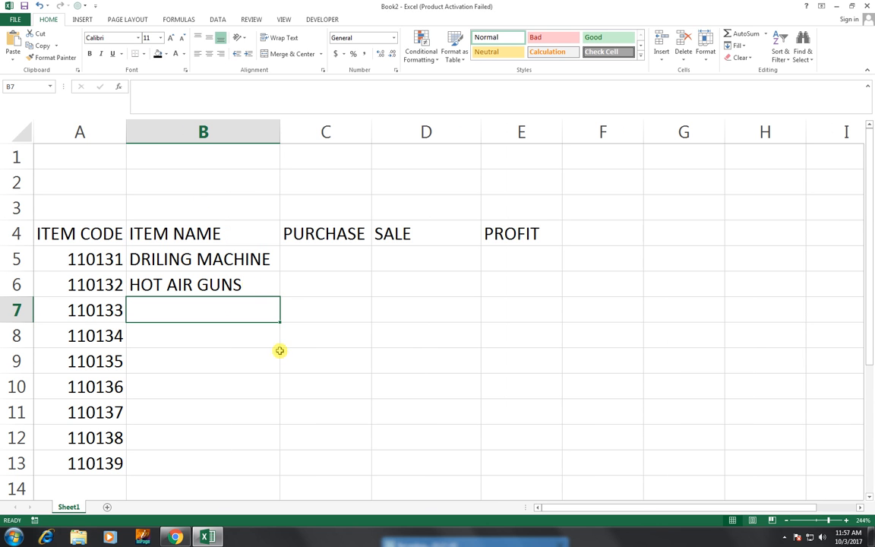
Enter the item name WALL GROVES in cell B7.
{"action": "type", "text": "WALL"}
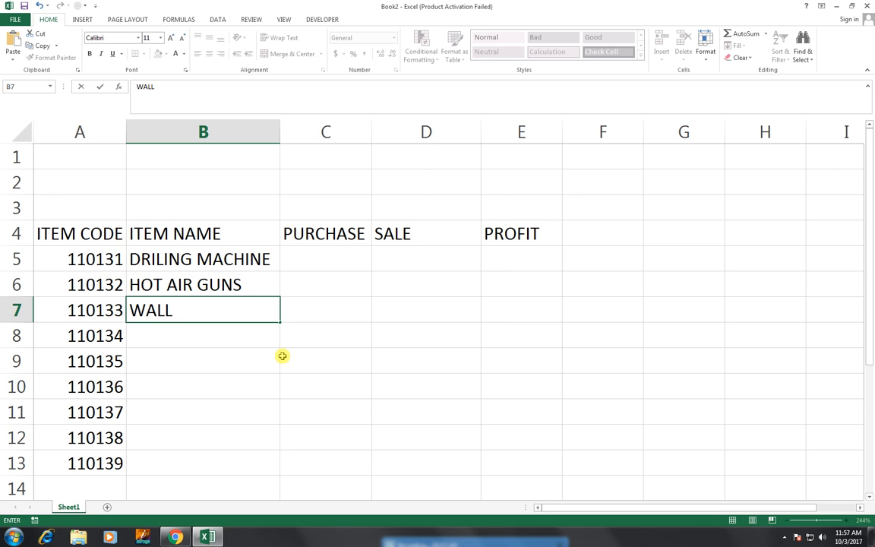
{"action": "type", "text": " GROVR"}
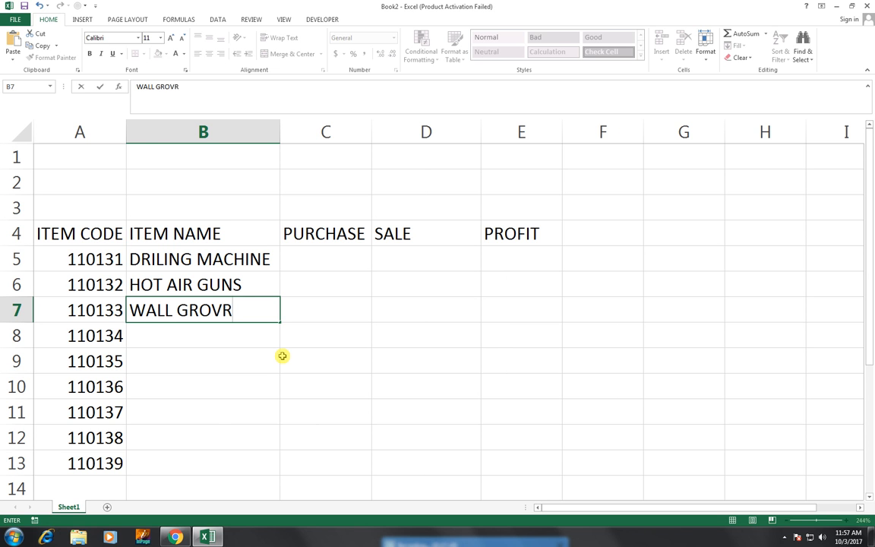
{"action": "key", "text": "BackSpace"}
{"action": "type", "text": "ES"}
{"action": "key", "text": "Tab"}
{"action": "key", "text": "Return"}
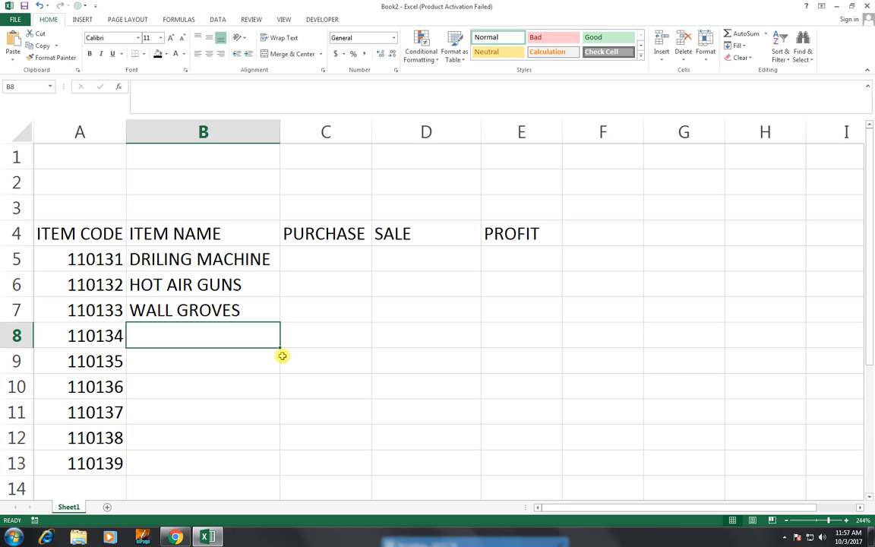
Enter the item names DRILL STANDS and JIG SAWS in cells B8 and B9.
{"action": "type", "text": "DRILL"}
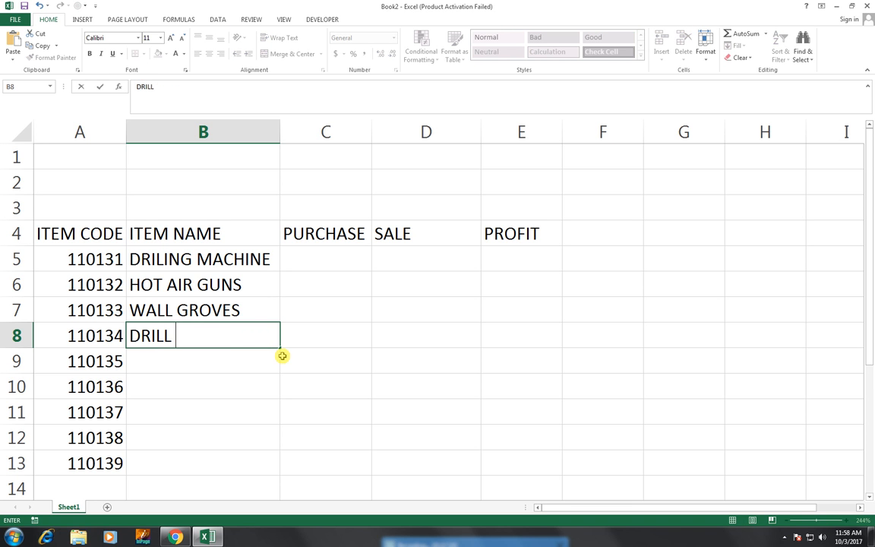
{"action": "type", "text": " STAND"}
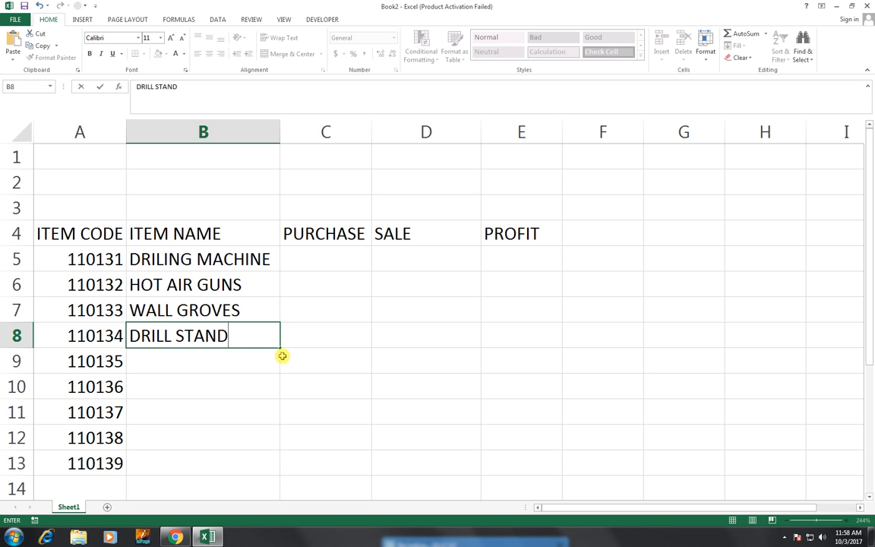
{"action": "type", "text": "S"}
{"action": "key", "text": "Return"}
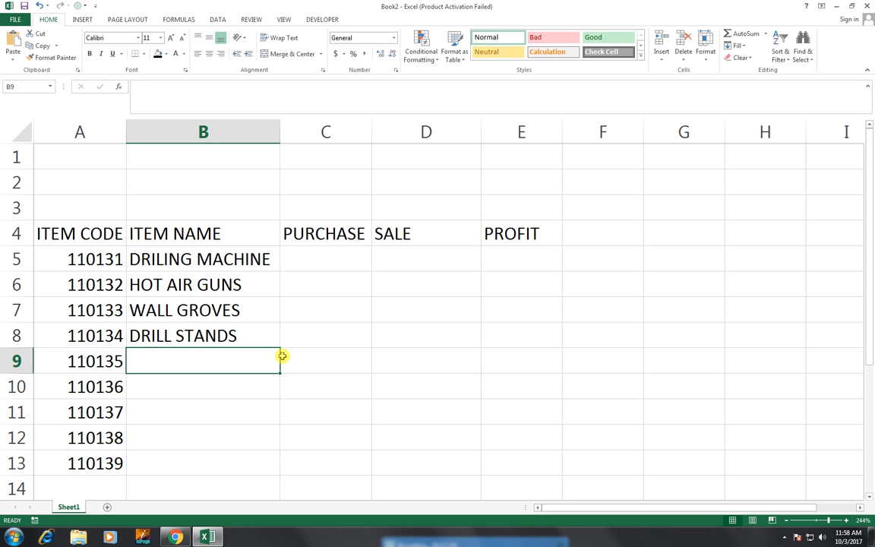
{"action": "type", "text": "JIG "}
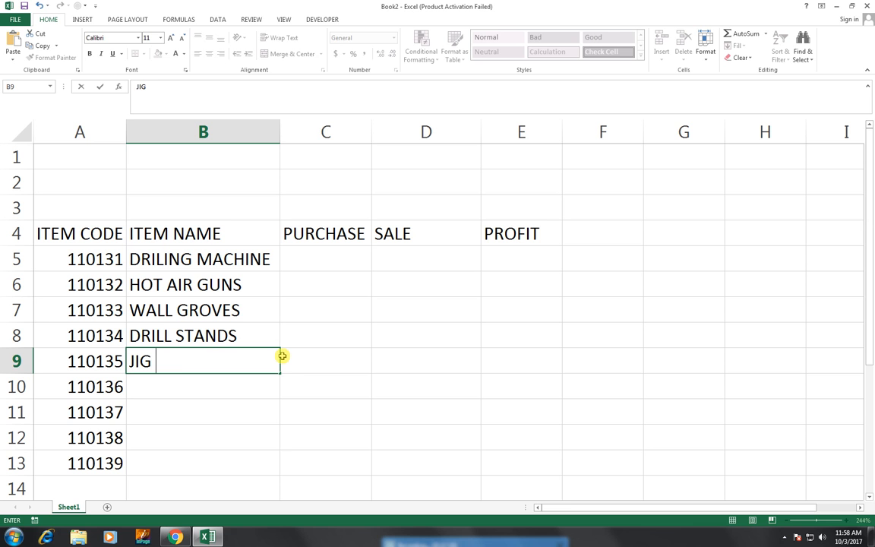
{"action": "type", "text": "SAWS"}
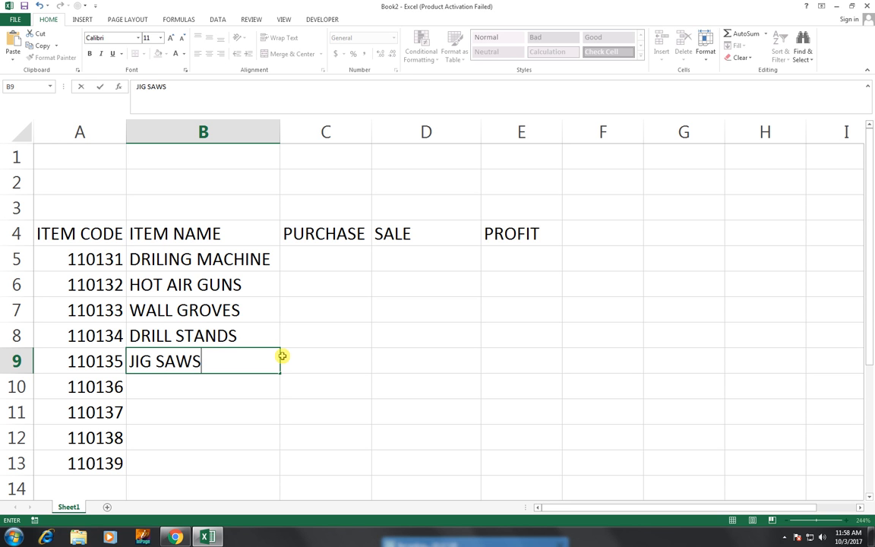
{"action": "key", "text": "Return"}
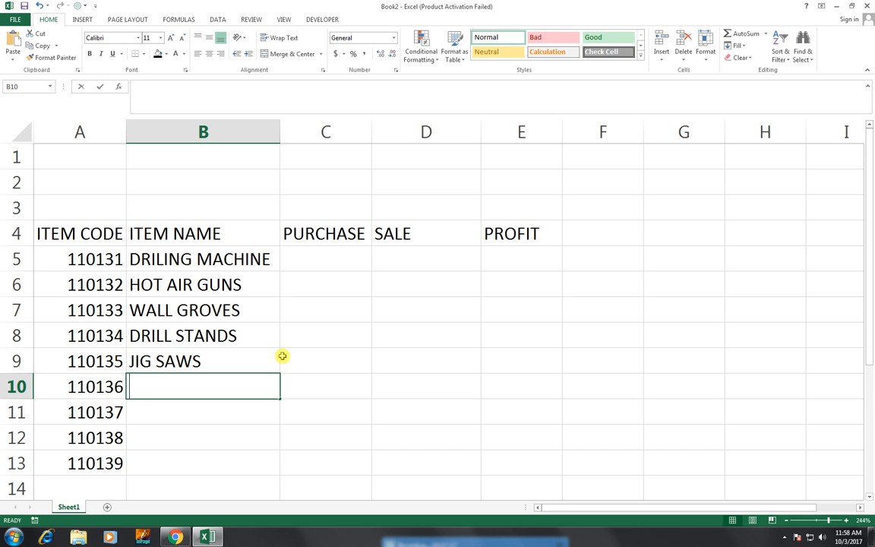
Enter the item names CONRATE BRALES, SANITERY, HARDWARE and GLUE in cells B10 to B13.
{"action": "type", "text": "CONRATE "}
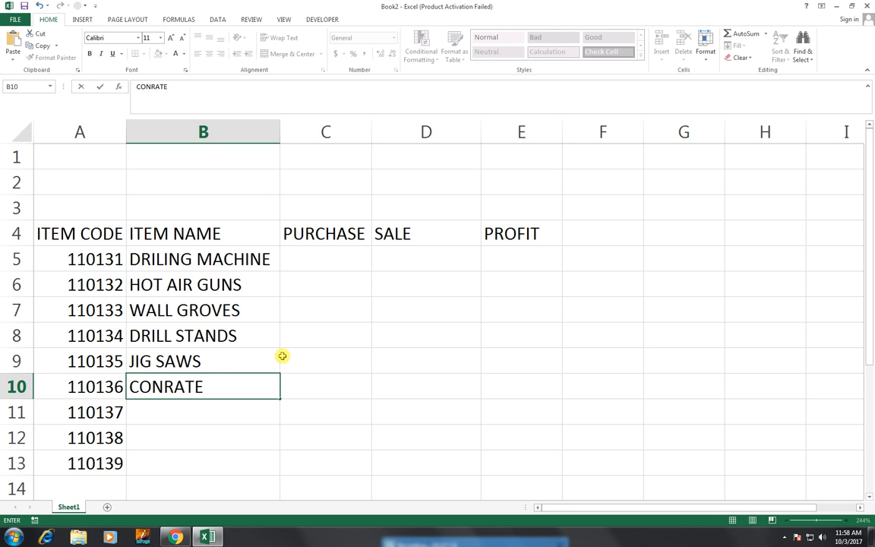
{"action": "type", "text": "BRALES"}
{"action": "key", "text": "Return"}
{"action": "type", "text": "SA"}
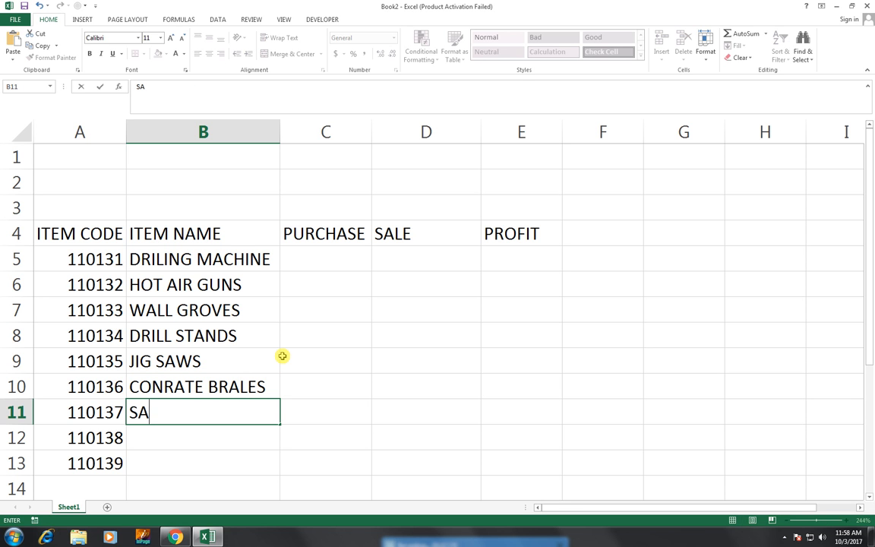
{"action": "type", "text": "NITERY"}
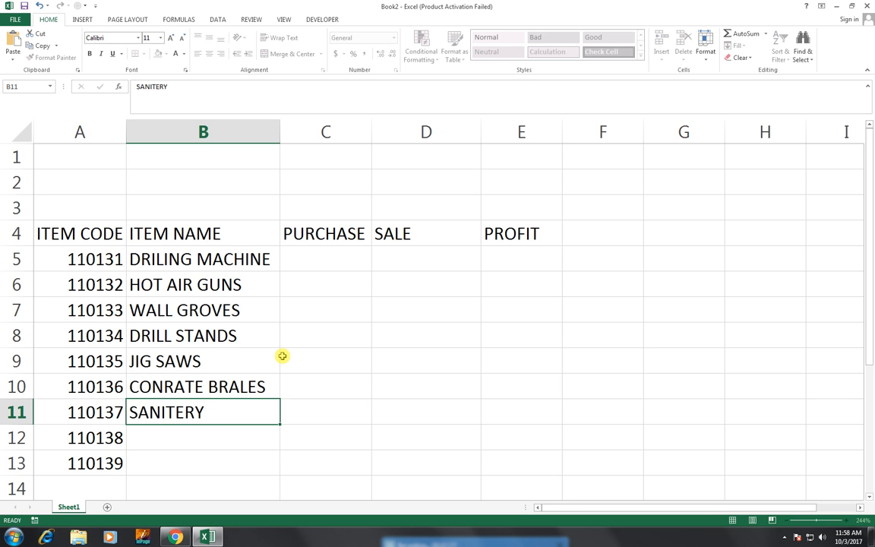
{"action": "key", "text": "Return"}
{"action": "type", "text": "HARDWARE"}
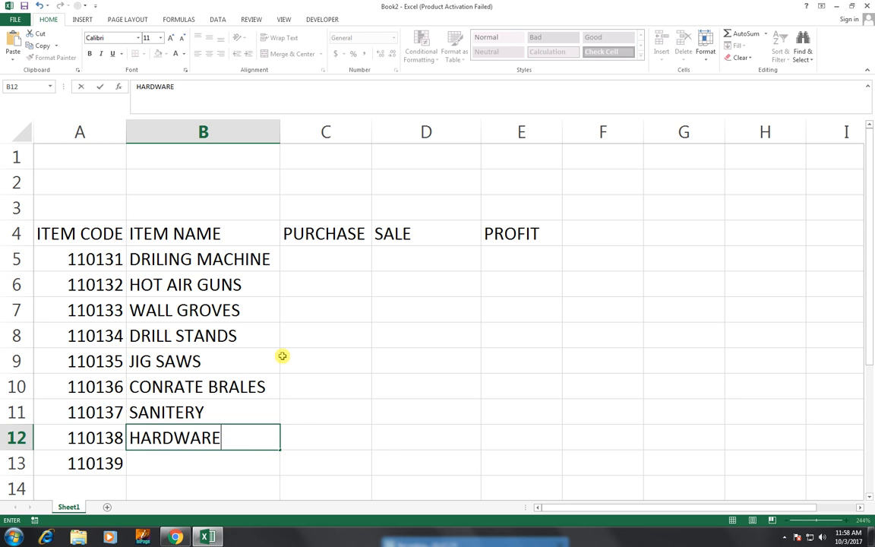
{"action": "key", "text": "Return"}
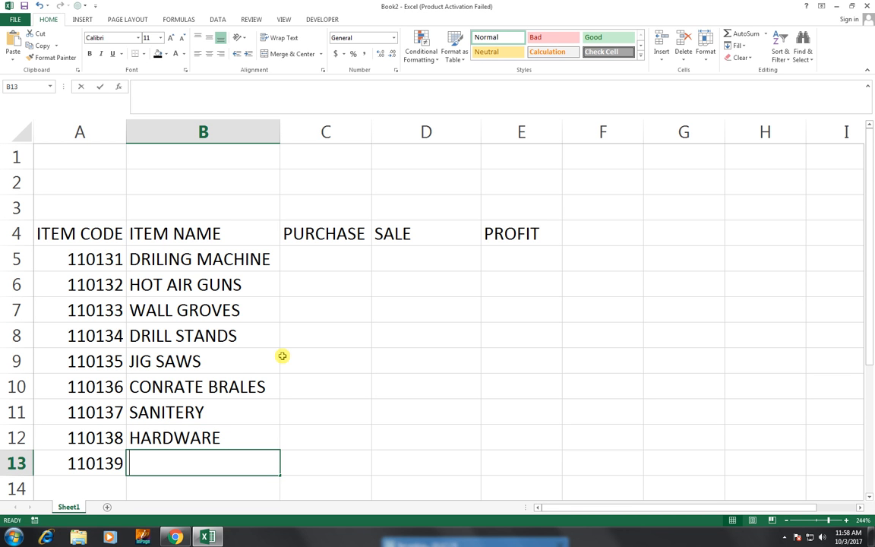
{"action": "type", "text": "GLUE"}
{"action": "key", "text": "Return"}
Enter the purchase amounts 10000, 20000, 30000 and 1500 in cells C5 to C8.
{"action": "key", "text": "Up"}
{"action": "key", "text": "Right"}
{"action": "key", "text": "Up"}
{"action": "key", "text": "Up"}
{"action": "key", "text": "Up"}
{"action": "key", "text": "Up"}
{"action": "key", "text": "Up"}
{"action": "key", "text": "Up"}
{"action": "key", "text": "Up"}
{"action": "key", "text": "Up"}
{"action": "key", "text": "Up"}
{"action": "key", "text": "Up"}
{"action": "key", "text": "Up"}
{"action": "key", "text": "Up"}
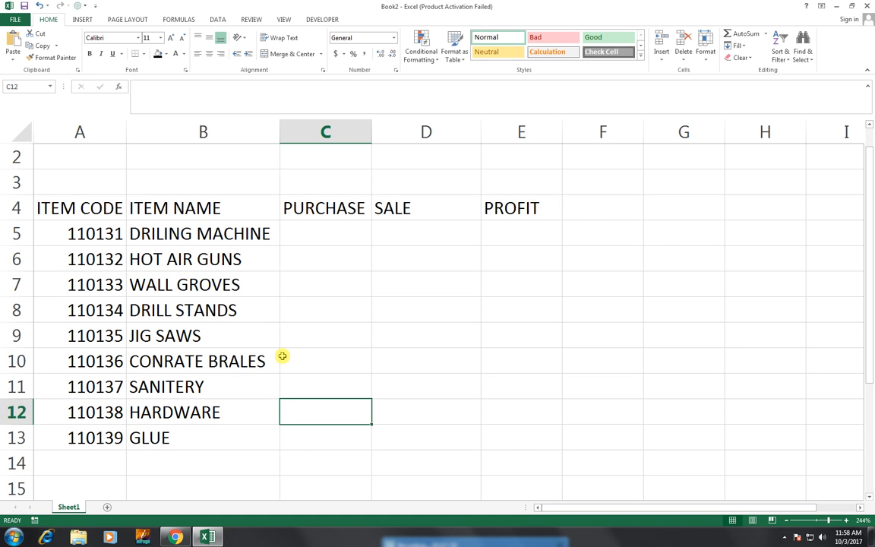
{"action": "key", "text": "Down"}
{"action": "key", "text": "Down"}
{"action": "key", "text": "Down"}
{"action": "key", "text": "Down"}
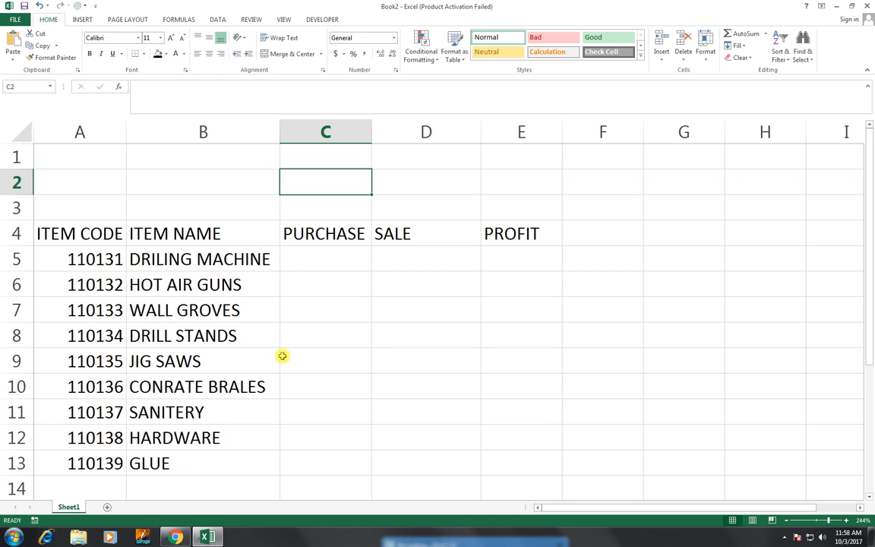
{"action": "type", "text": "10000"}
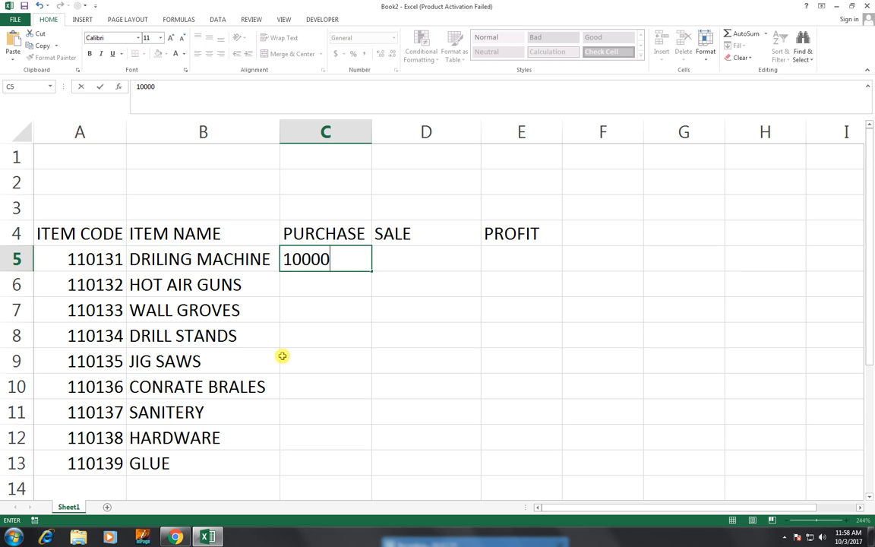
{"action": "key", "text": "Return"}
{"action": "type", "text": "20000"}
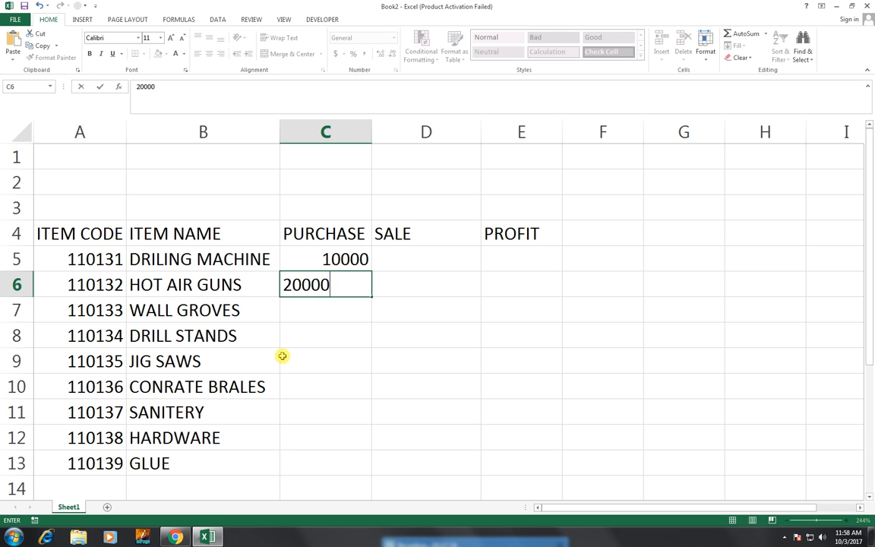
{"action": "key", "text": "Return"}
{"action": "type", "text": "30000"}
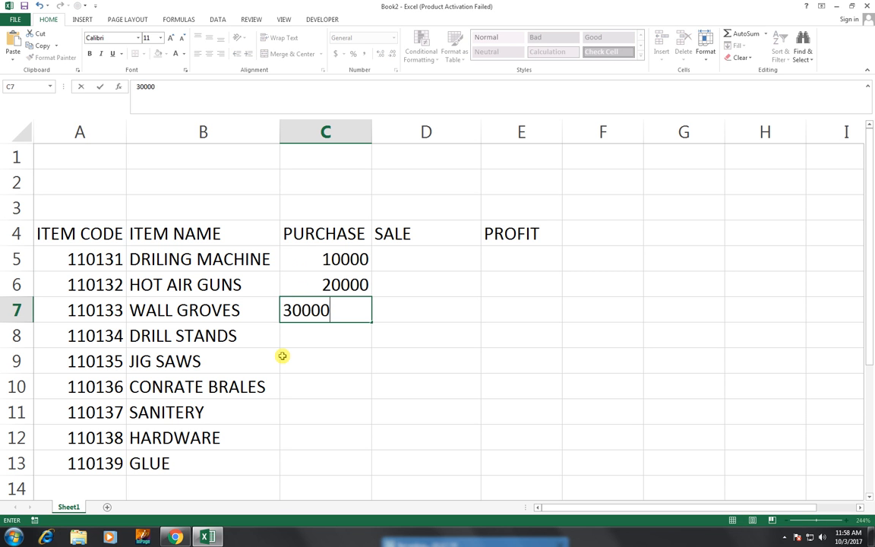
{"action": "key", "text": "Return"}
{"action": "type", "text": "1500"}
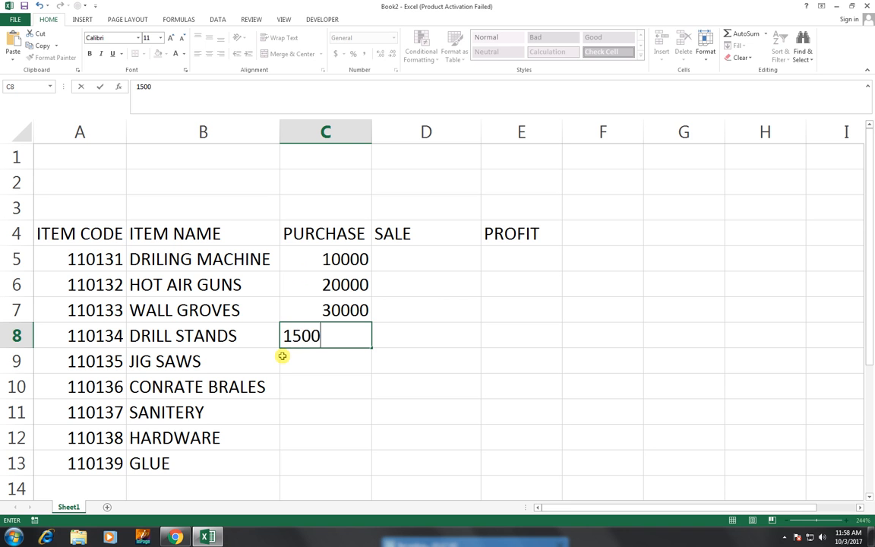
{"action": "key", "text": "Return"}
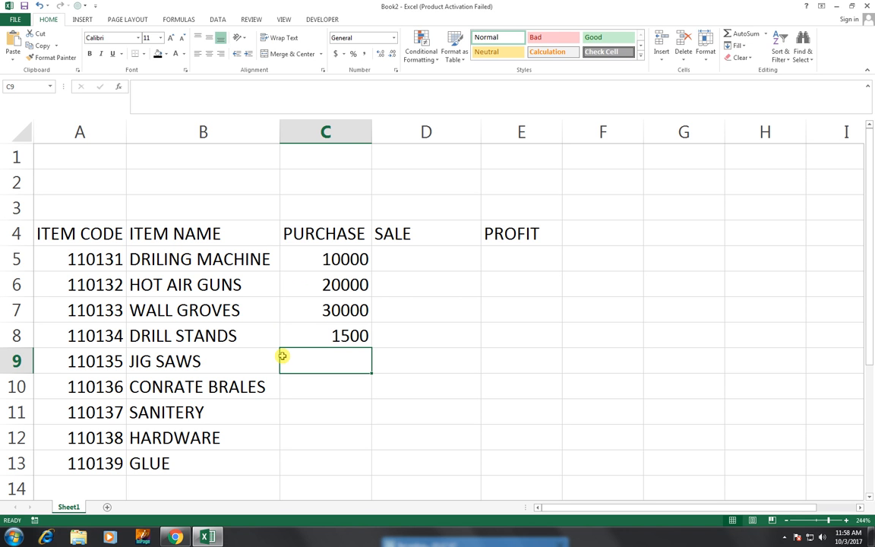
Enter the purchase amounts 18000, 2500, 35000, 20000 and 1000 in cells C9 to C13.
{"action": "type", "text": "18000"}
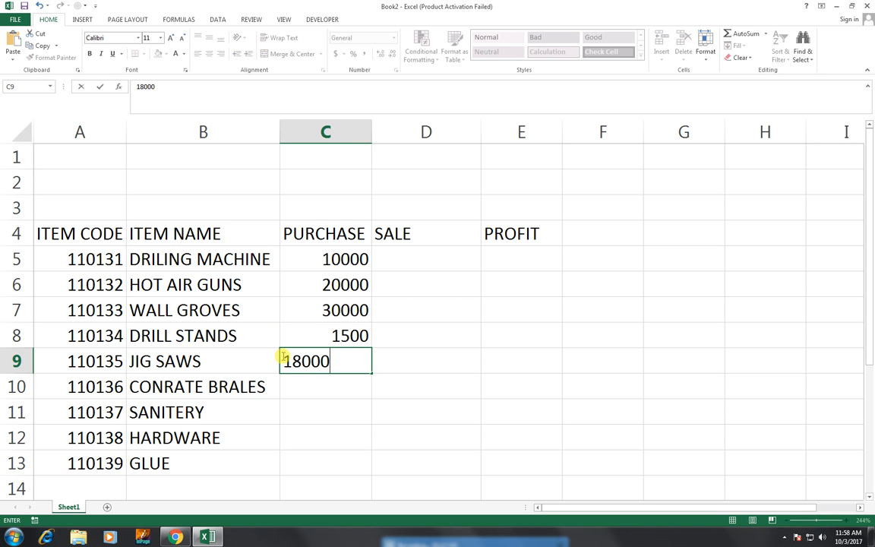
{"action": "key", "text": "Return"}
{"action": "type", "text": "2500"}
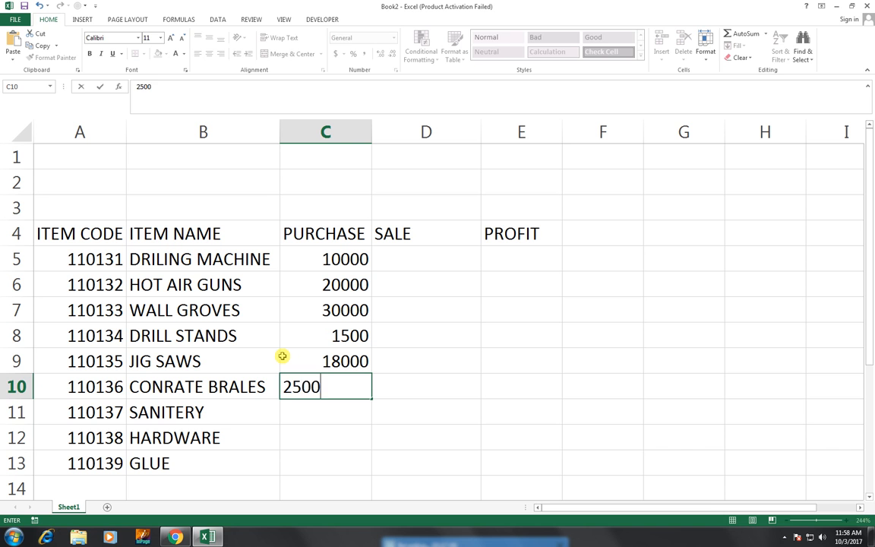
{"action": "key", "text": "ctrl+Return"}
{"action": "key", "text": "Return"}
{"action": "type", "text": "3500"}
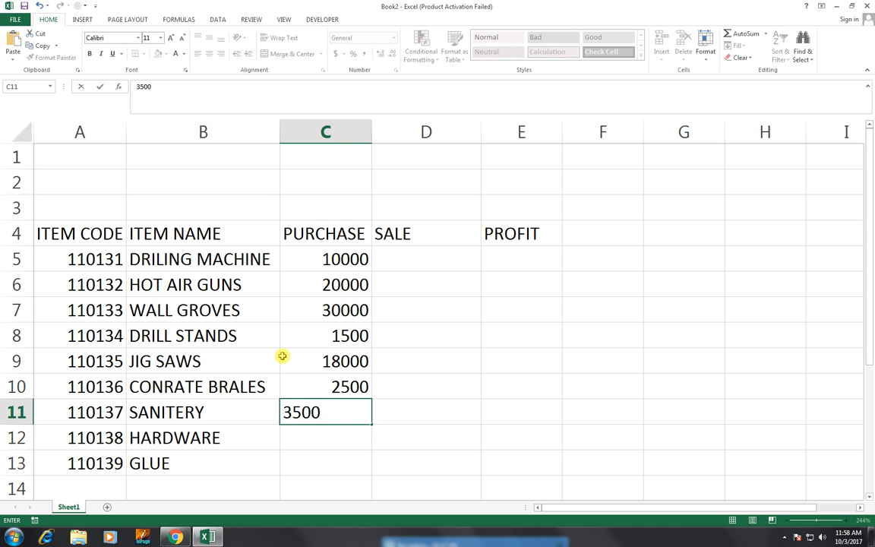
{"action": "type", "text": "0"}
{"action": "key", "text": "Return"}
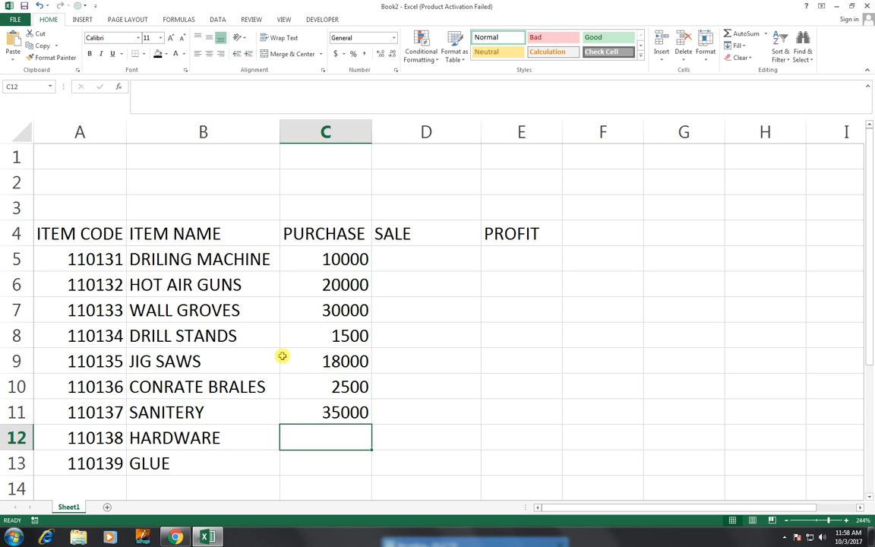
{"action": "type", "text": "20000"}
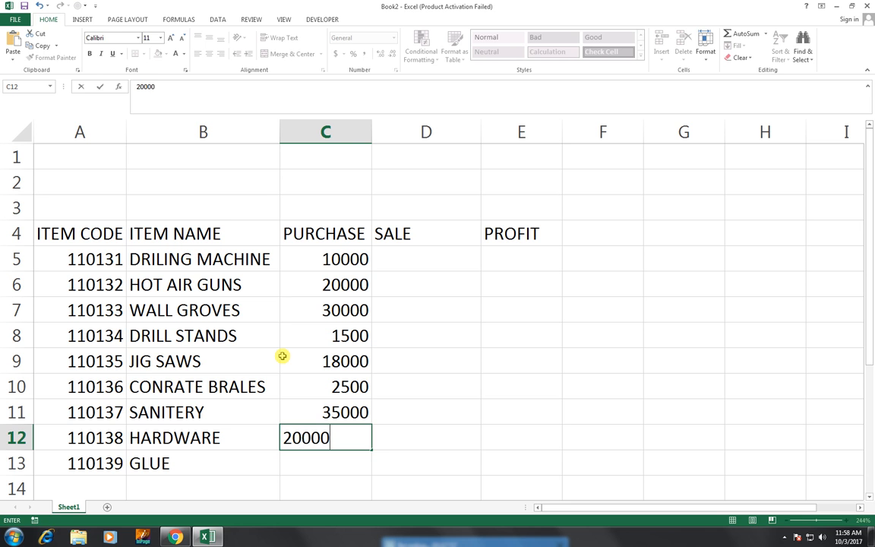
{"action": "key", "text": "Return"}
{"action": "type", "text": "1000"}
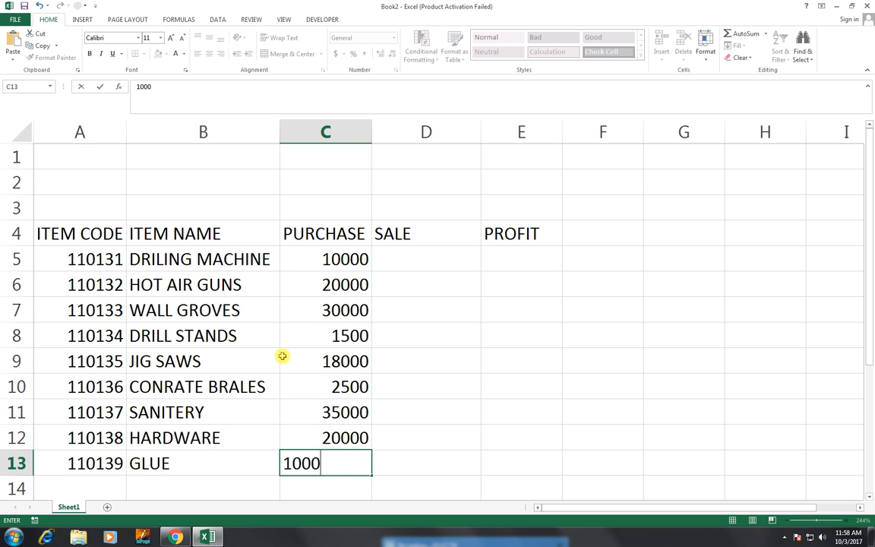
{"action": "key", "text": "Tab"}
Enter the sale amounts 20000, 22000 and 35000 in cells D5 to D7.
{"action": "key", "text": "Up"}
{"action": "key", "text": "Up"}
{"action": "key", "text": "Up"}
{"action": "key", "text": "Up"}
{"action": "key", "text": "Up"}
{"action": "key", "text": "Up"}
{"action": "key", "text": "Up"}
{"action": "key", "text": "Up"}
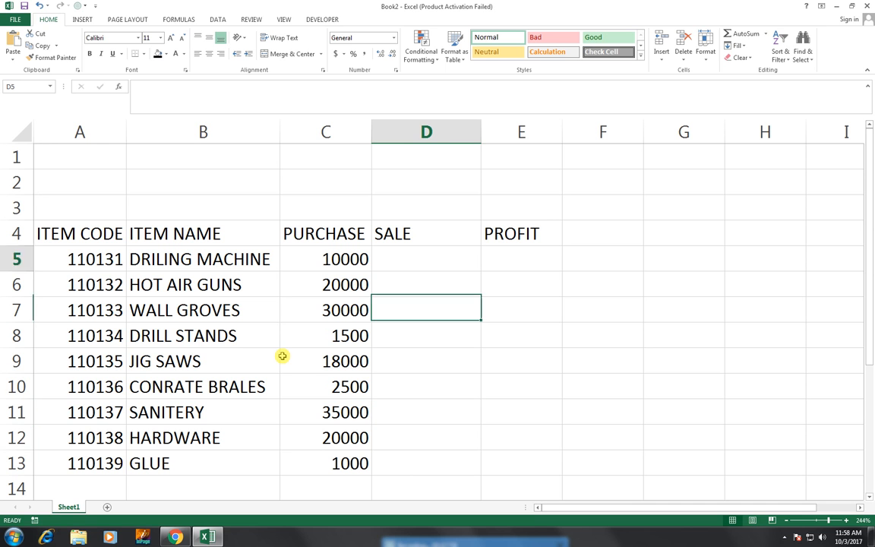
{"action": "key", "text": "Up"}
{"action": "key", "text": "Up"}
{"action": "key", "text": "Up"}
{"action": "key", "text": "Up"}
{"action": "key", "text": "Down"}
{"action": "key", "text": "Down"}
{"action": "key", "text": "Down"}
{"action": "key", "text": "Down"}
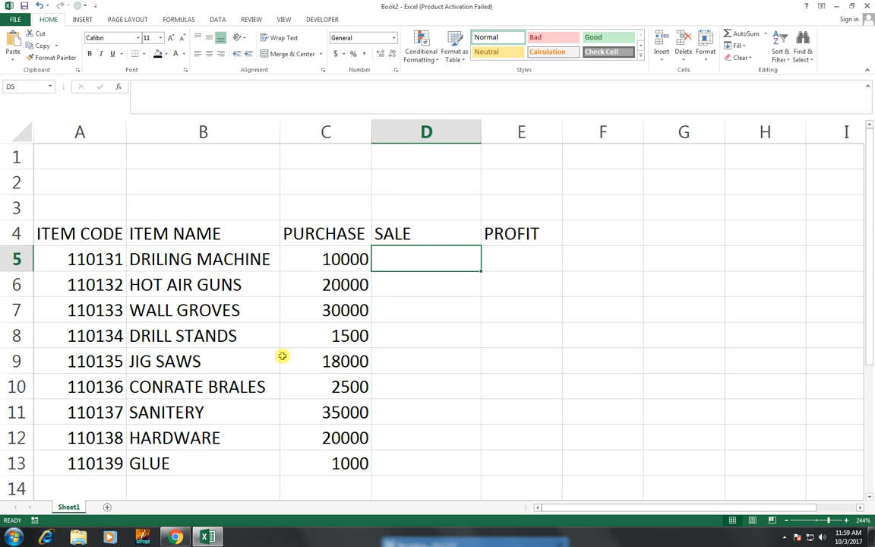
{"action": "type", "text": "2000"}
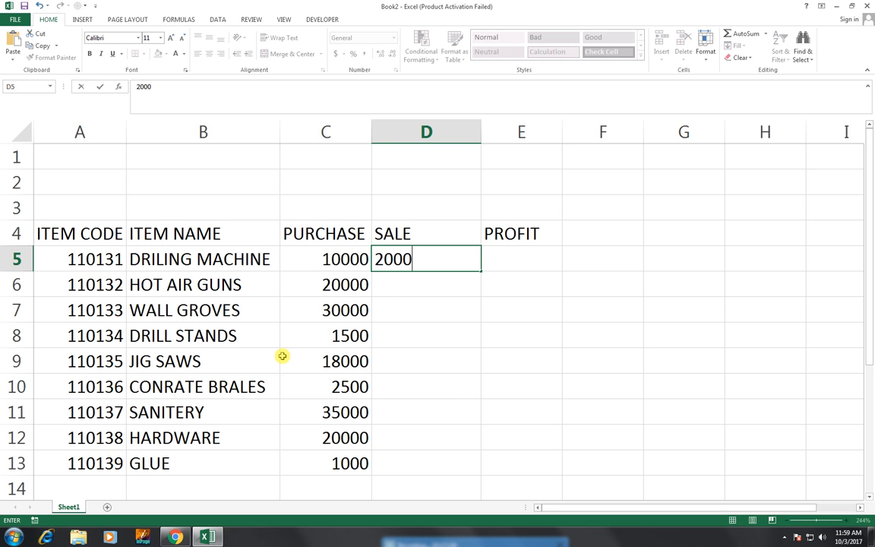
{"action": "type", "text": "10"}
{"action": "key", "text": "BackSpace"}
{"action": "key", "text": "BackSpace"}
{"action": "type", "text": "0"}
{"action": "key", "text": "Return"}
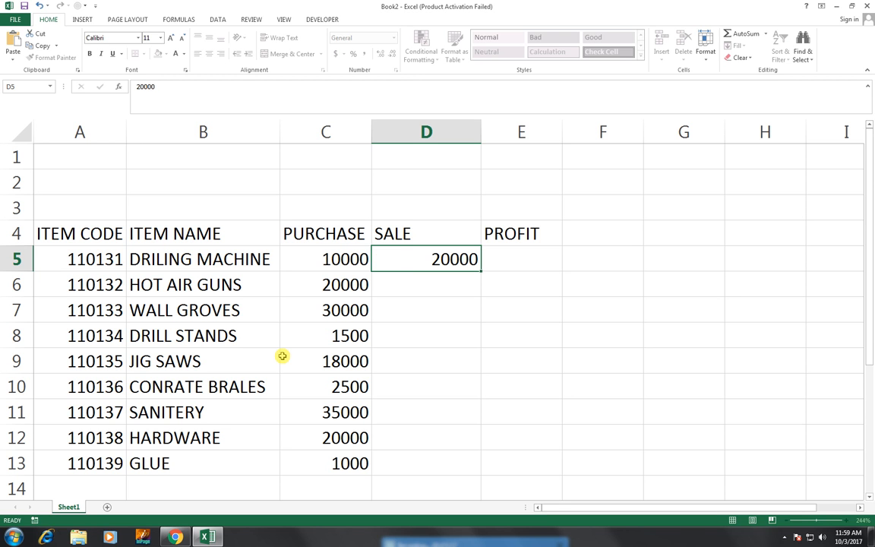
{"action": "type", "text": "22000"}
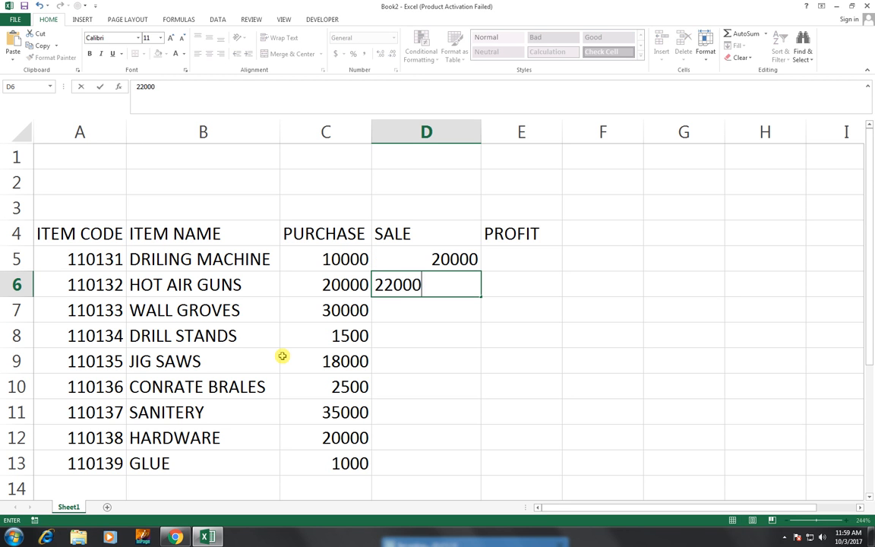
{"action": "key", "text": "Return"}
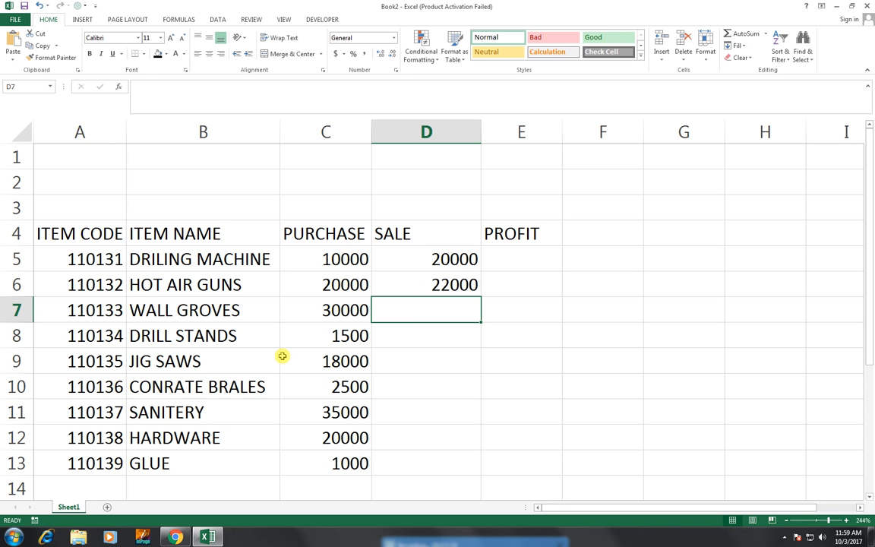
{"action": "type", "text": "35000"}
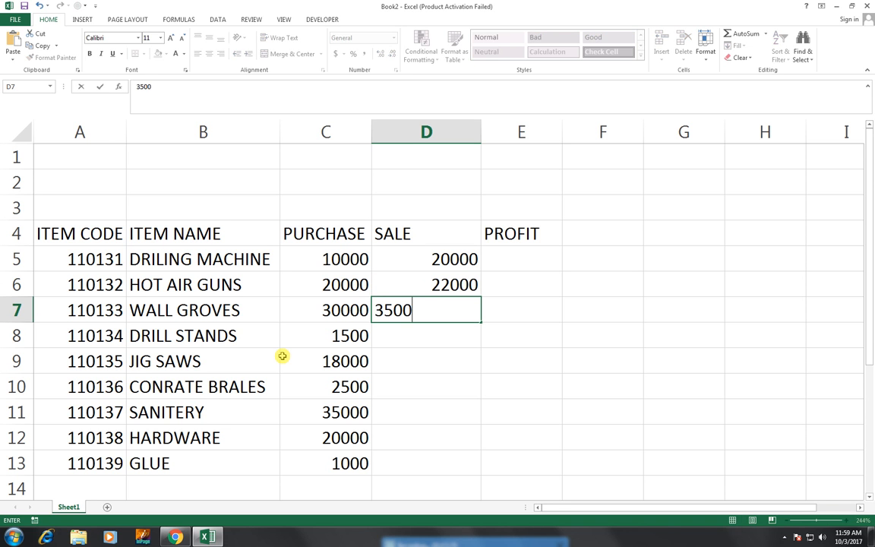
{"action": "key", "text": "Return"}
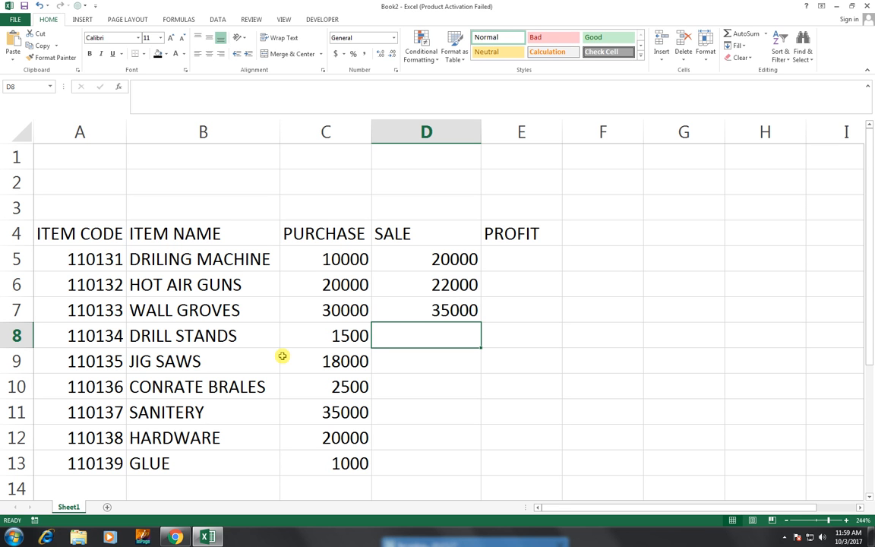
Enter the sale amounts 1800, 15000 and 3000 in cells D8 to D10.
{"action": "type", "text": "1800"}
{"action": "key", "text": "Return"}
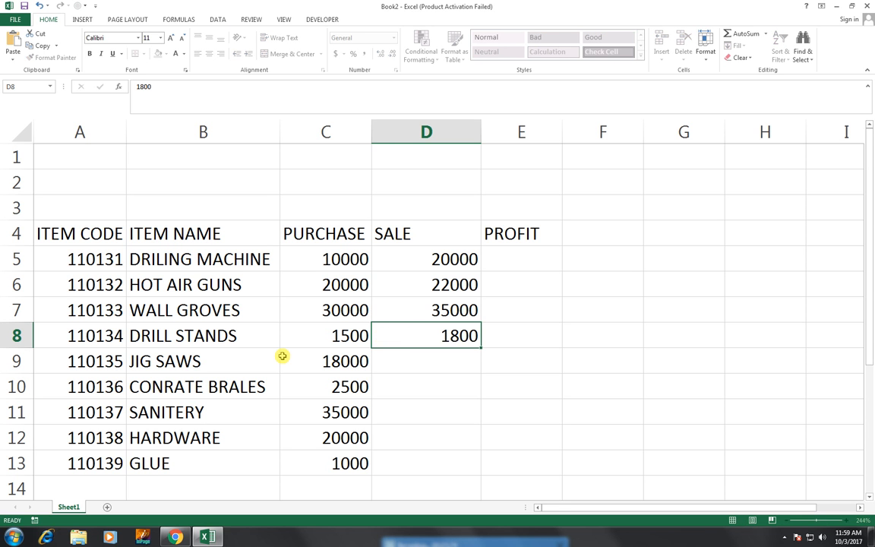
{"action": "type", "text": "15000"}
{"action": "key", "text": "Return"}
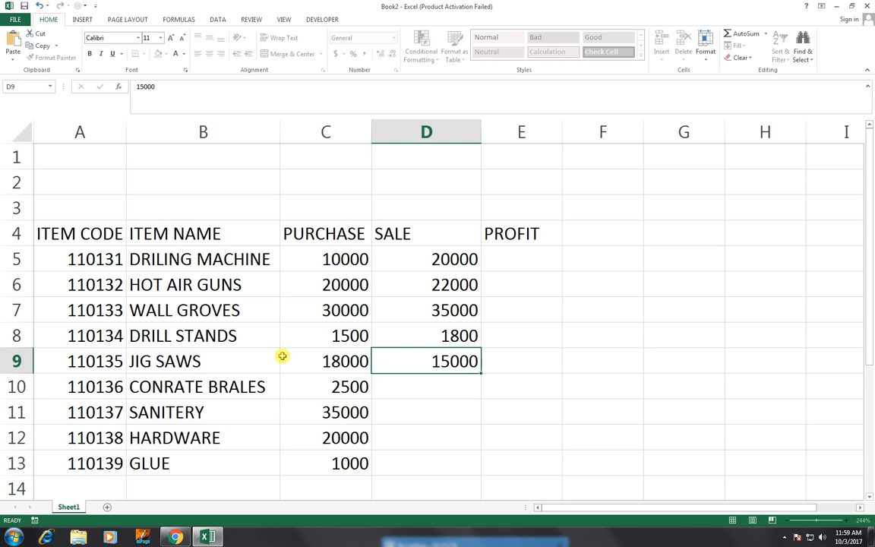
{"action": "key", "text": "Return"}
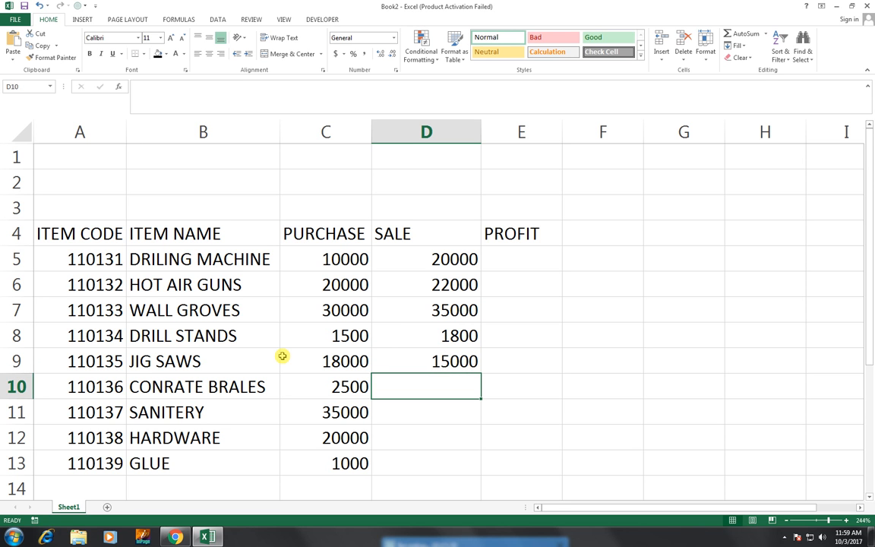
{"action": "type", "text": "3"}
{"action": "type", "text": "00"}
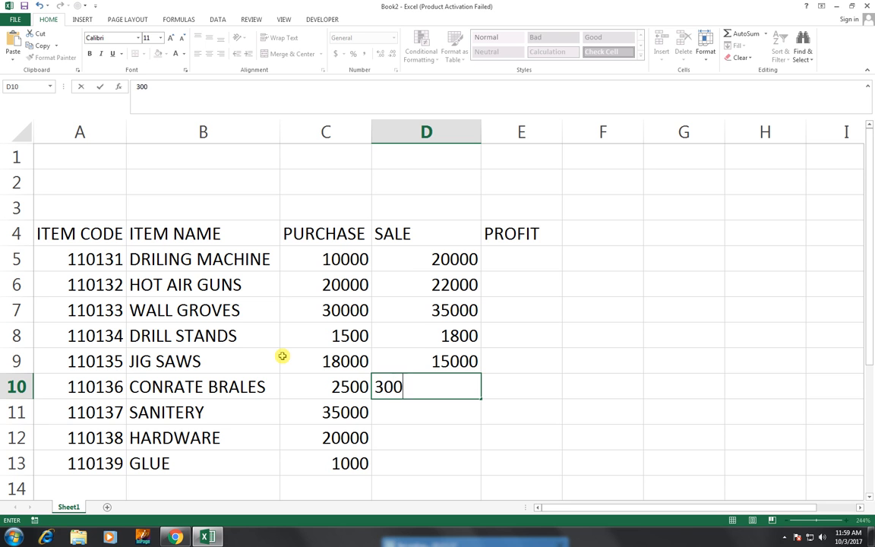
{"action": "type", "text": "0"}
{"action": "key", "text": "Return"}
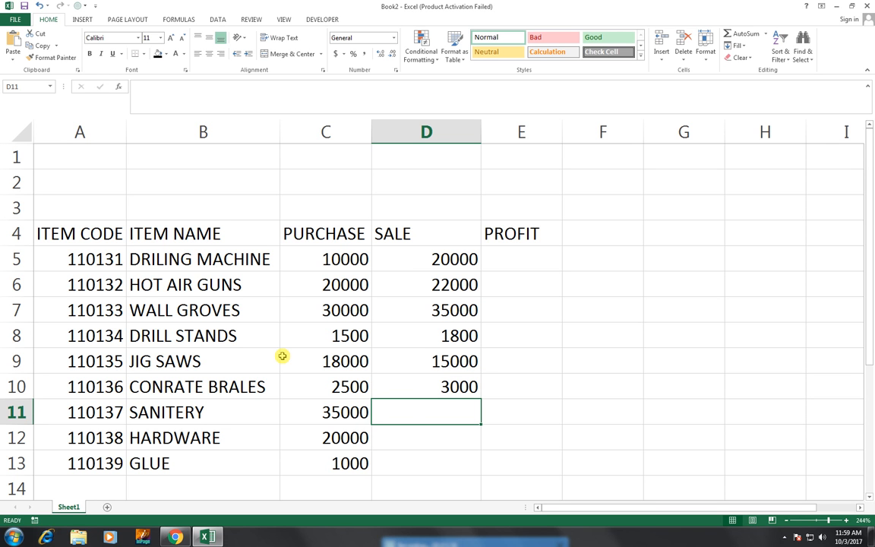
Enter the sale amounts 40000, 25000 and 1200 in cells D11 to D13.
{"action": "type", "text": "40000"}
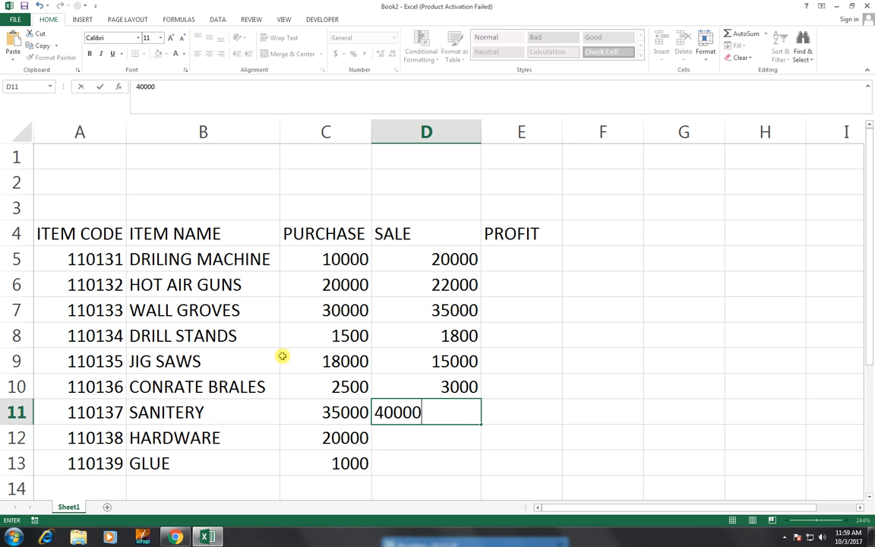
{"action": "key", "text": "Return"}
{"action": "type", "text": "25000"}
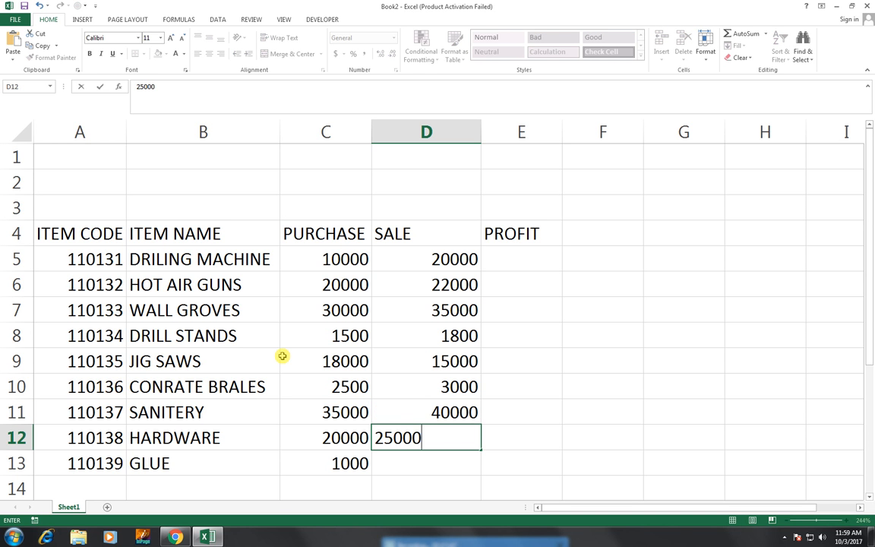
{"action": "key", "text": "Return"}
{"action": "type", "text": "120"}
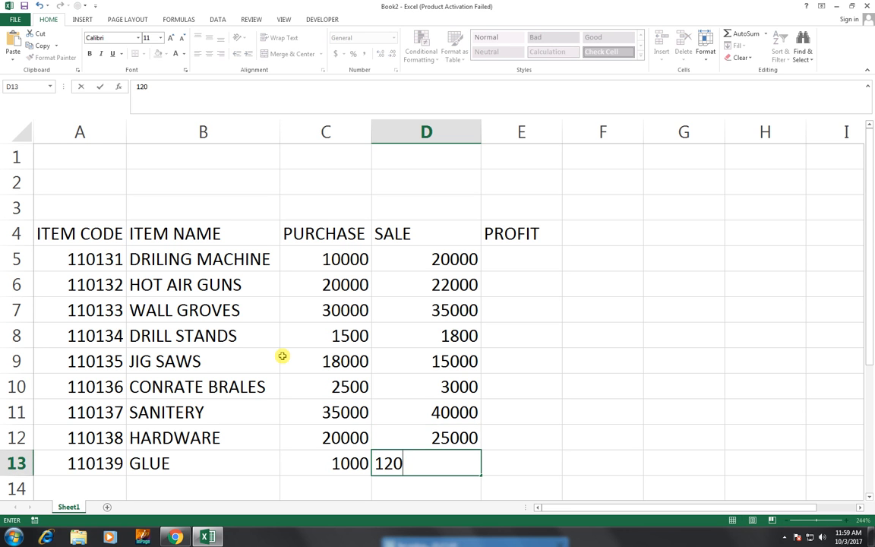
{"action": "type", "text": "0"}
{"action": "key", "text": "Tab"}
Enter the profit formula =D5-C5 in cell E5 and fill it down through E13.
{"action": "key", "text": "Up"}
{"action": "key", "text": "Up"}
{"action": "key", "text": "Up"}
{"action": "key", "text": "Up"}
{"action": "key", "text": "Up"}
{"action": "key", "text": "Up"}
{"action": "key", "text": "Up"}
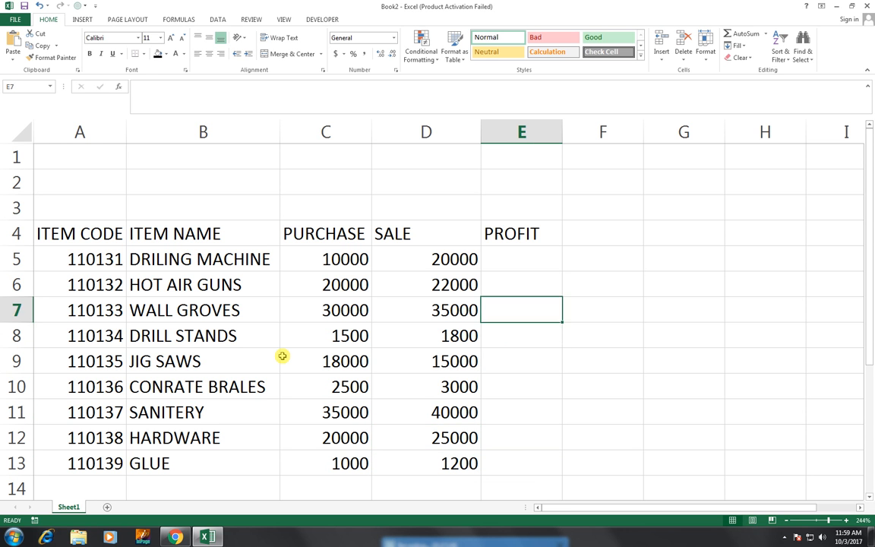
{"action": "key", "text": "Up"}
{"action": "type", "text": "="}
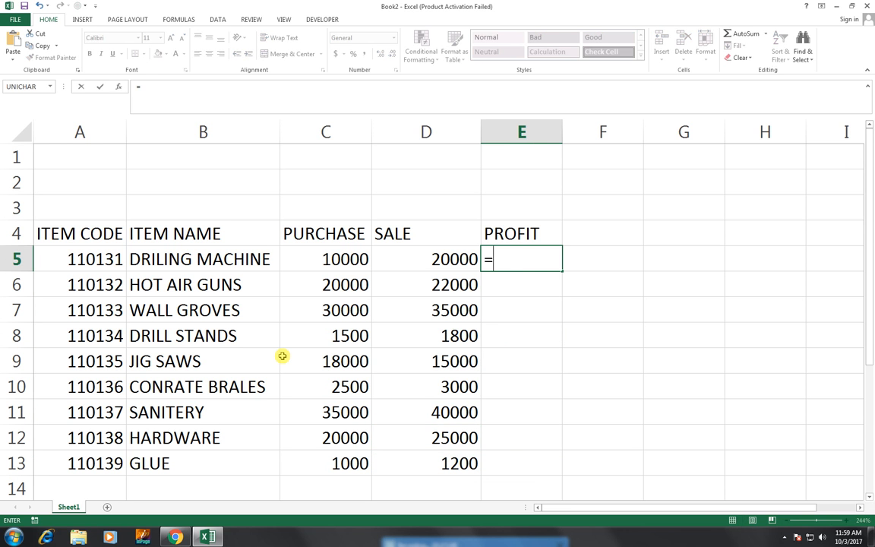
{"action": "key", "text": "Left"}
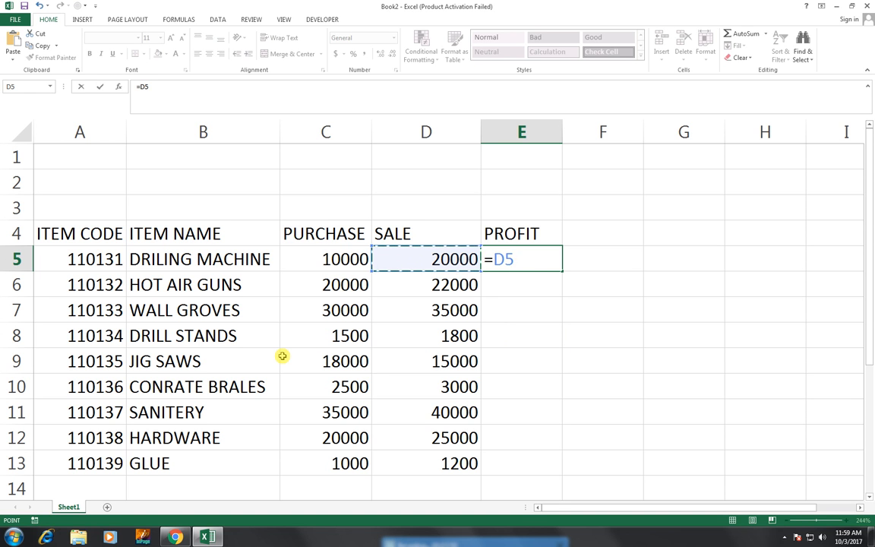
{"action": "type", "text": "-"}
{"action": "key", "text": "Left"}
{"action": "key", "text": "Left"}
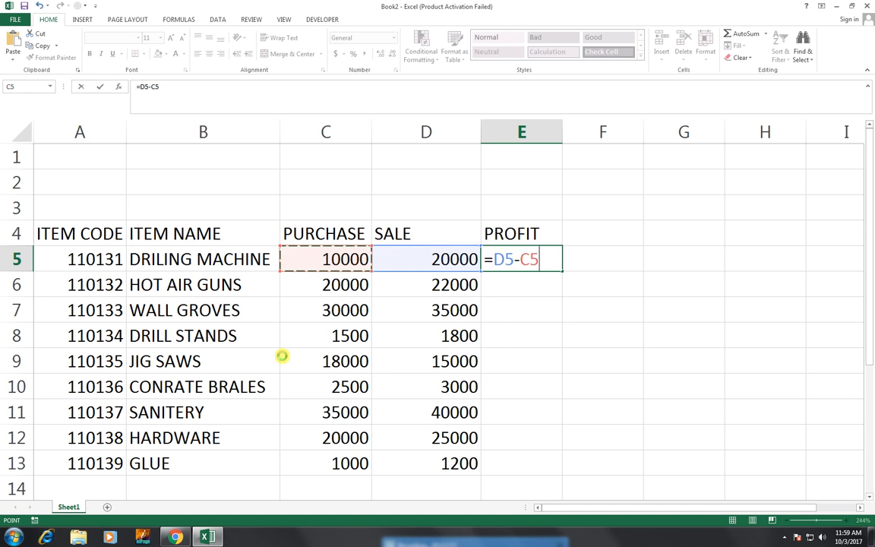
{"action": "key", "text": "Return"}
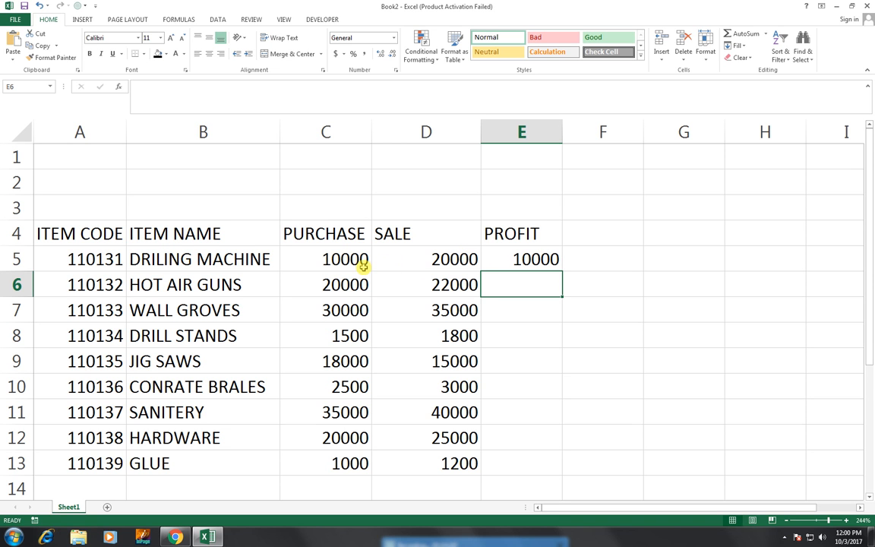
{"action": "left_click", "coordinate": [541, 261]}
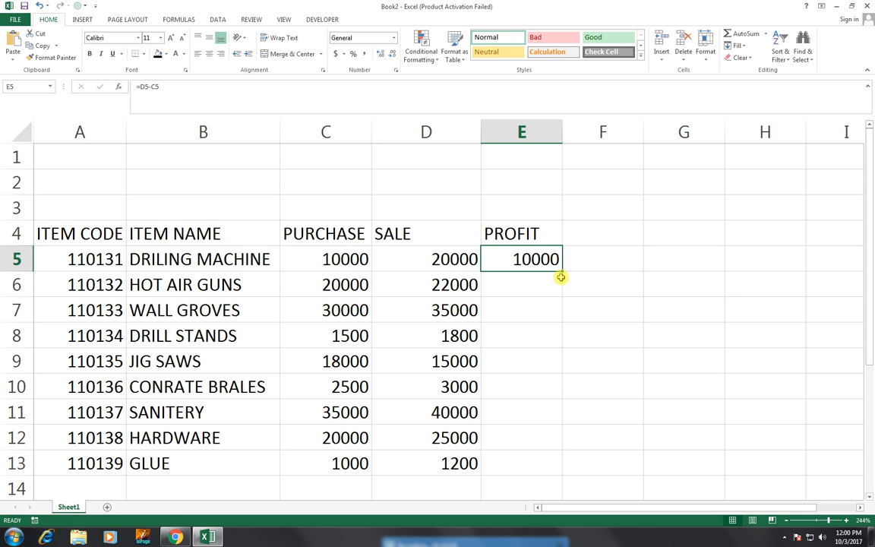
{"action": "left_click_drag", "start_coordinate": [560, 271], "coordinate": [556, 475]}
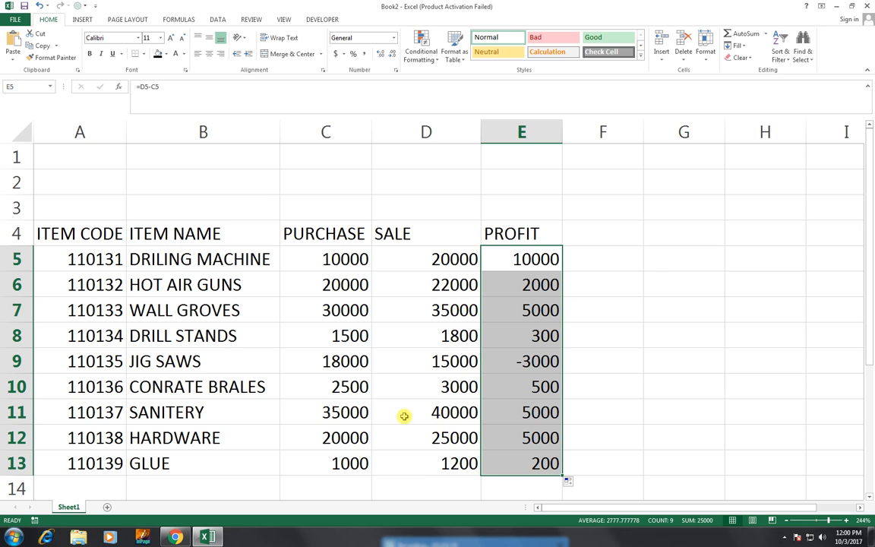
Change the SANITERY sale amount in cell D11 to 30000.
{"action": "left_click", "coordinate": [462, 414]}
{"action": "type", "text": "300"}
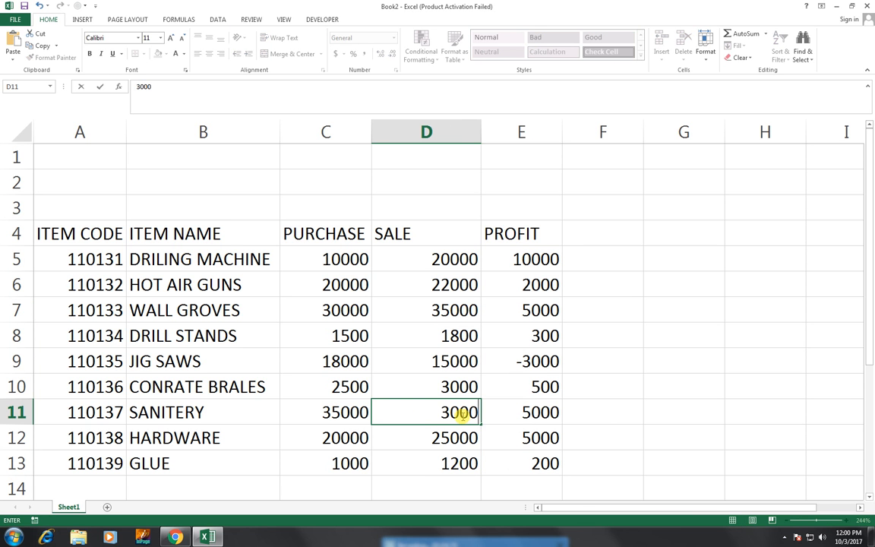
{"action": "type", "text": "0"}
{"action": "key", "text": "Return"}
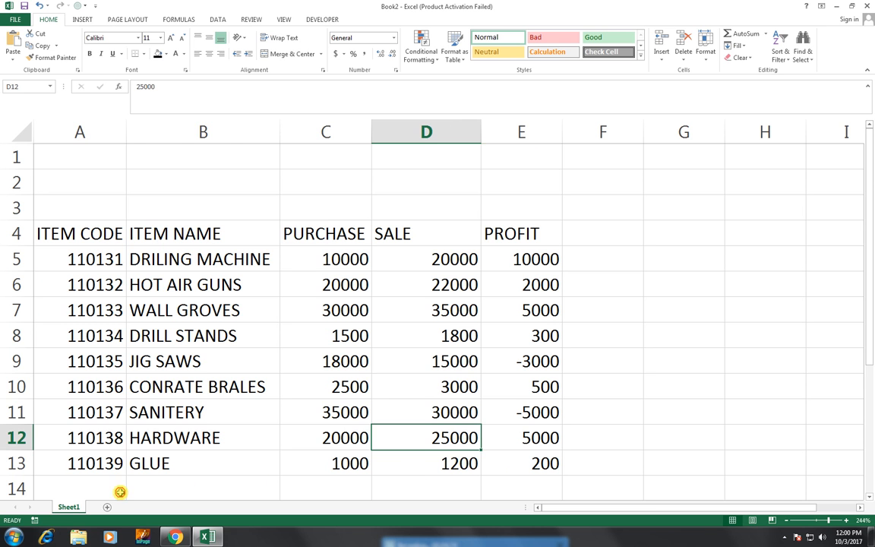
Merge and center cells A14:D14 and enter the label TOTAL PROFIT.
{"action": "left_click_drag", "start_coordinate": [120, 492], "coordinate": [406, 343]}
{"action": "scroll", "coordinate": [407, 344], "scroll_direction": "up", "scroll_amount": 2}
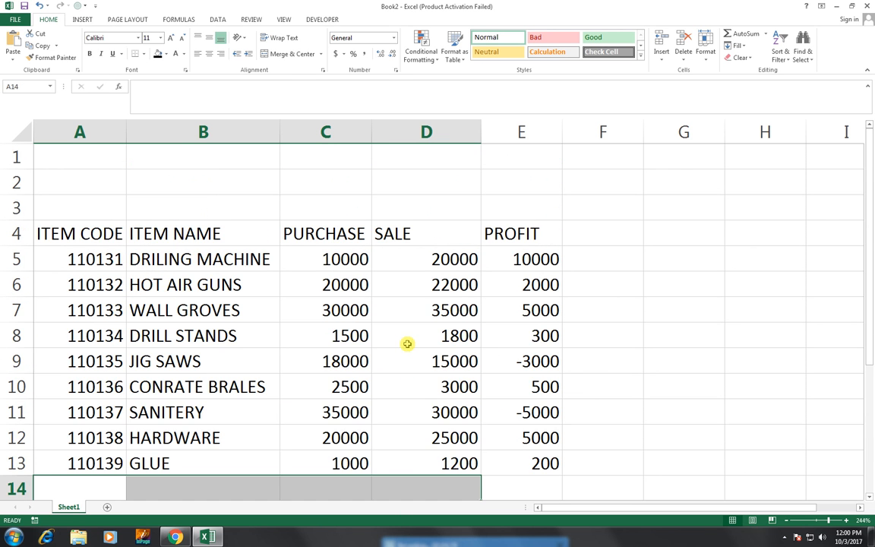
{"action": "left_click", "coordinate": [280, 55]}
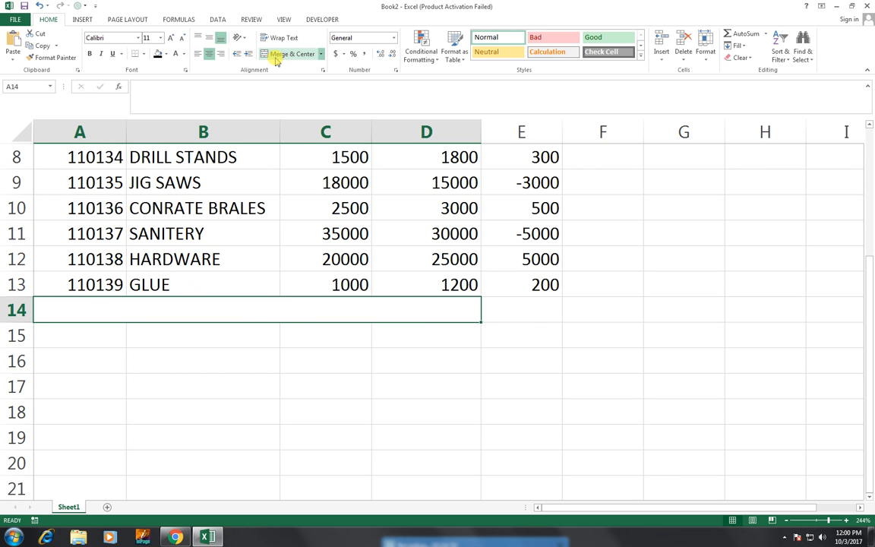
{"action": "type", "text": "TOTAL PROFIT"}
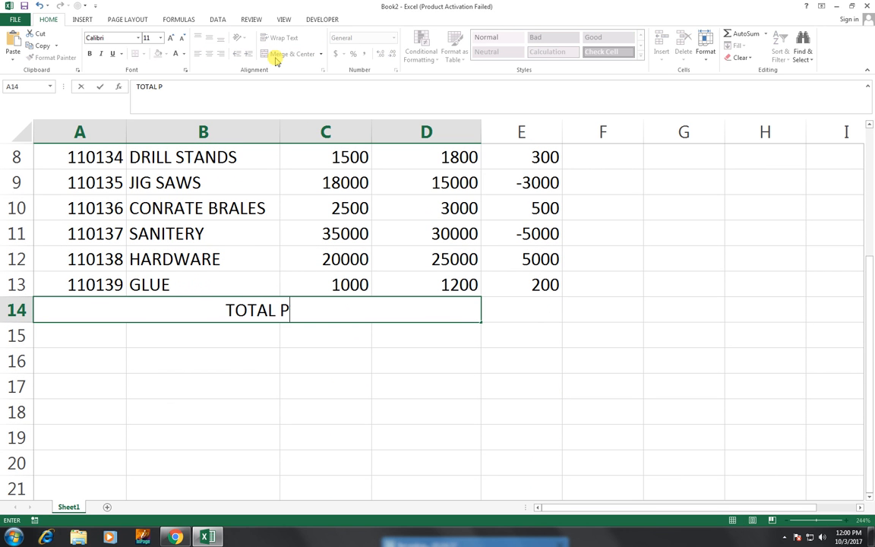
{"action": "key", "text": "ctrl+Return"}
{"action": "key", "text": "Return"}
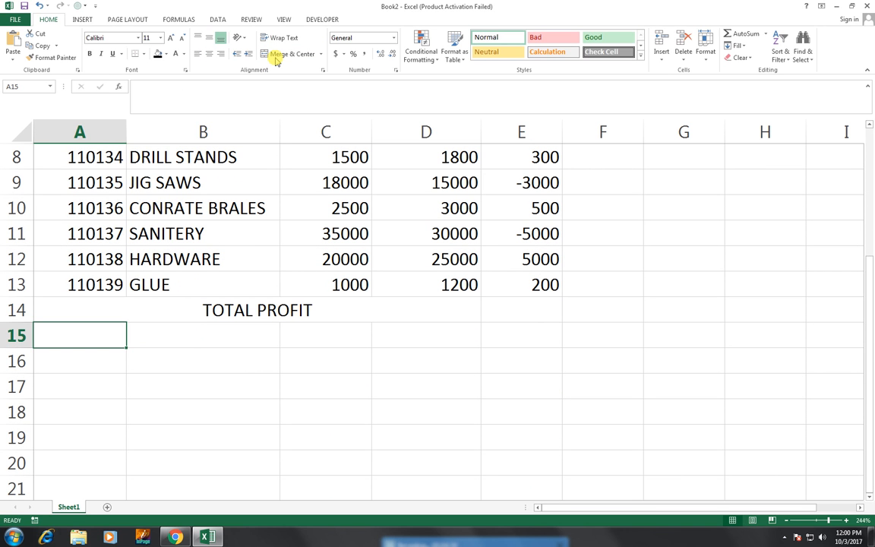
Total the profit column in cell E14 with the formula =SUM(E5:E13).
{"action": "scroll", "coordinate": [546, 357], "scroll_direction": "up", "scroll_amount": 3}
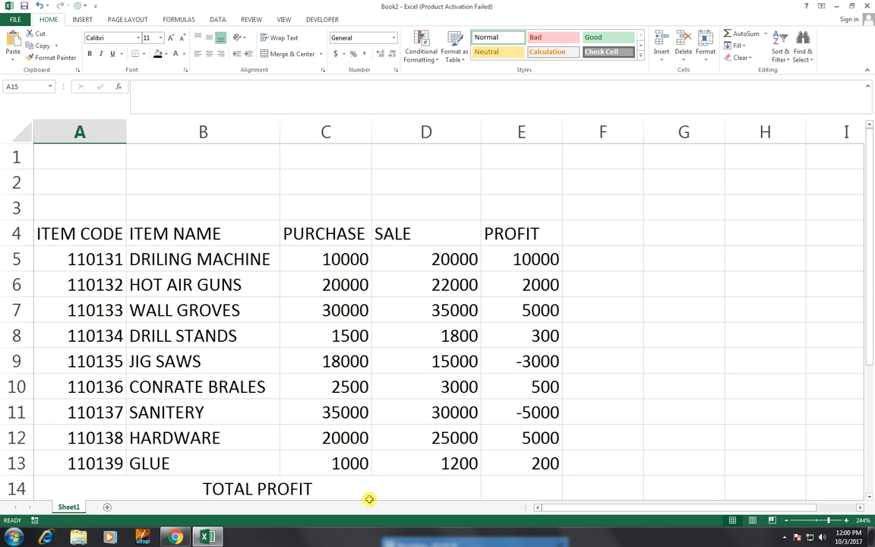
{"action": "left_click", "coordinate": [530, 486]}
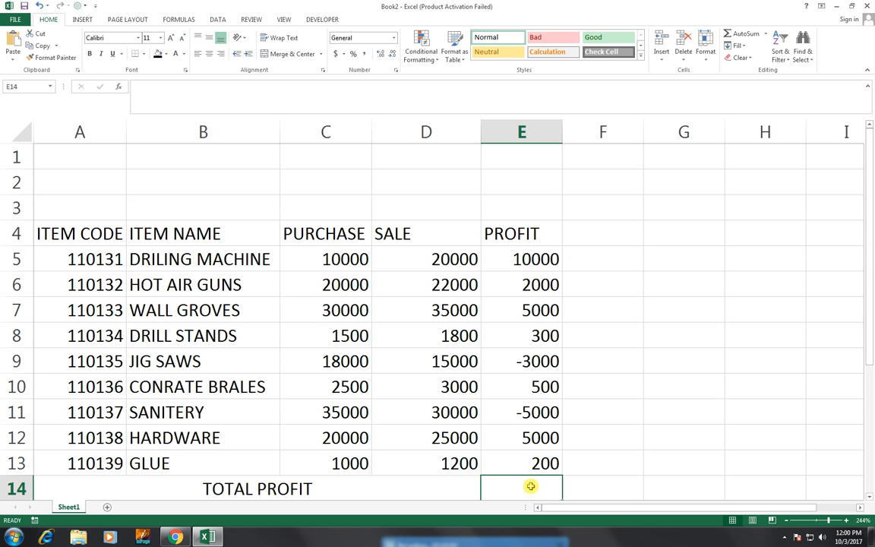
{"action": "type", "text": "=SUM"}
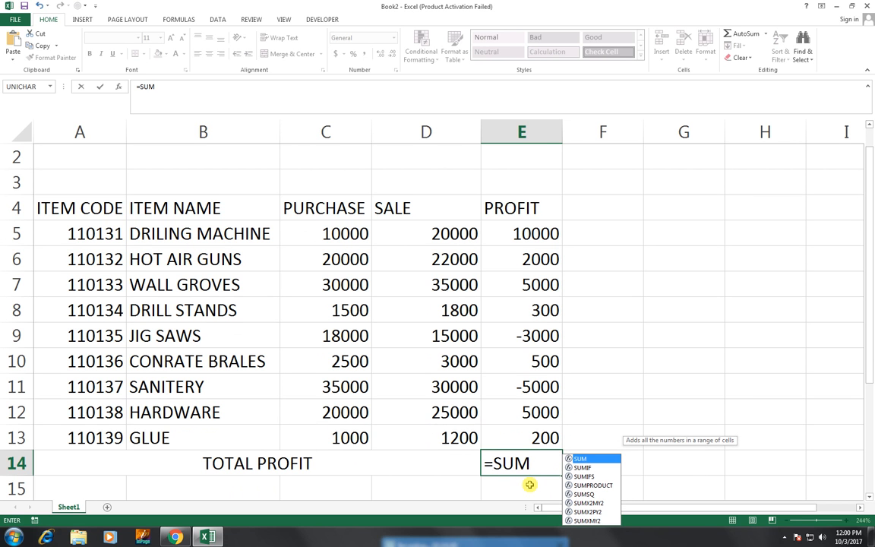
{"action": "type", "text": "("}
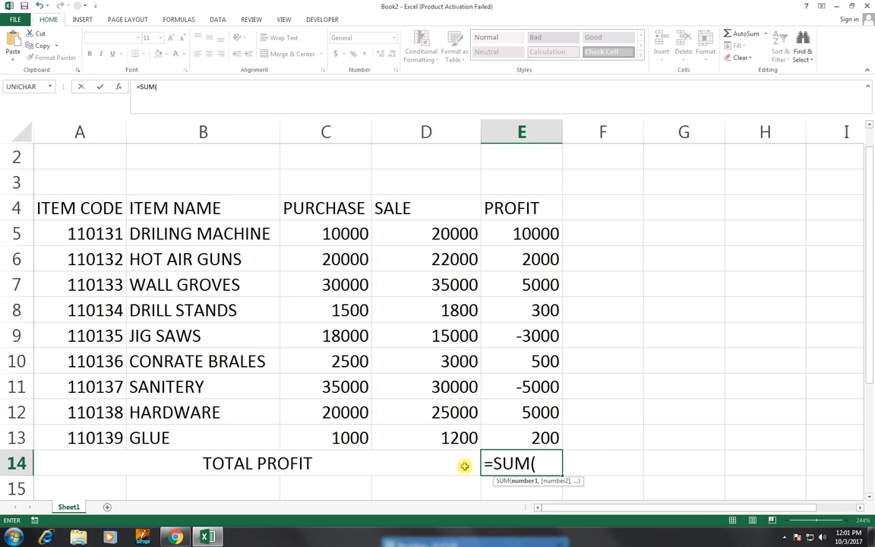
{"action": "left_click_drag", "start_coordinate": [534, 233], "coordinate": [531, 431]}
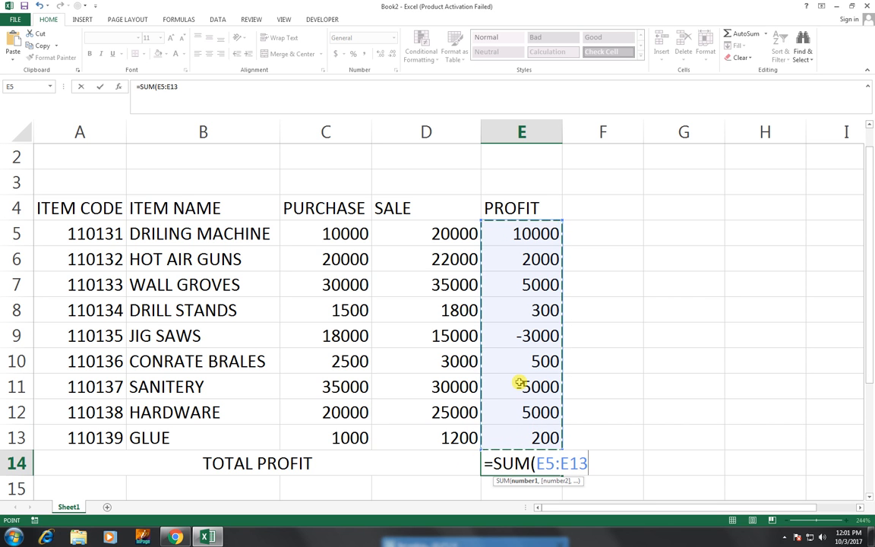
{"action": "type", "text": ")"}
{"action": "key", "text": "Return"}
Merge and center cells G4:H4 and enter the heading TOTAL LOSS.
{"action": "scroll", "coordinate": [520, 384], "scroll_direction": "up", "scroll_amount": 1}
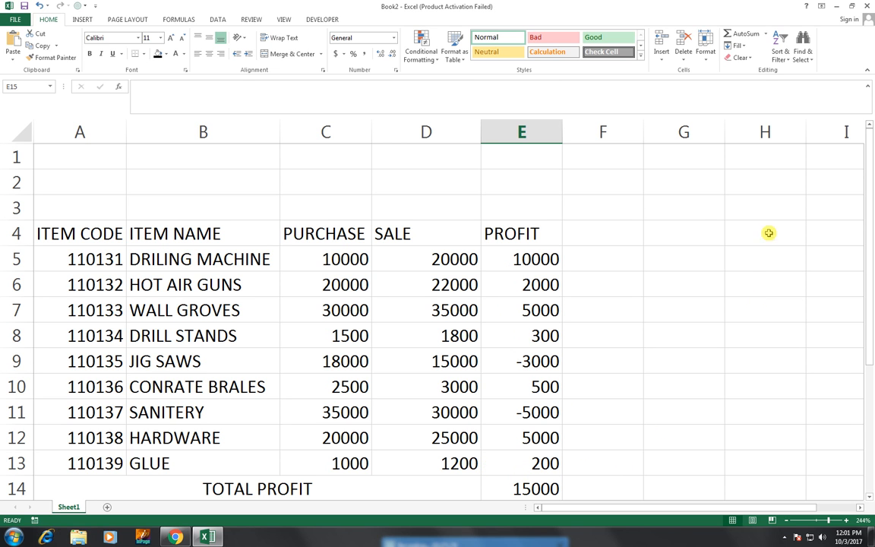
{"action": "left_click", "coordinate": [704, 233]}
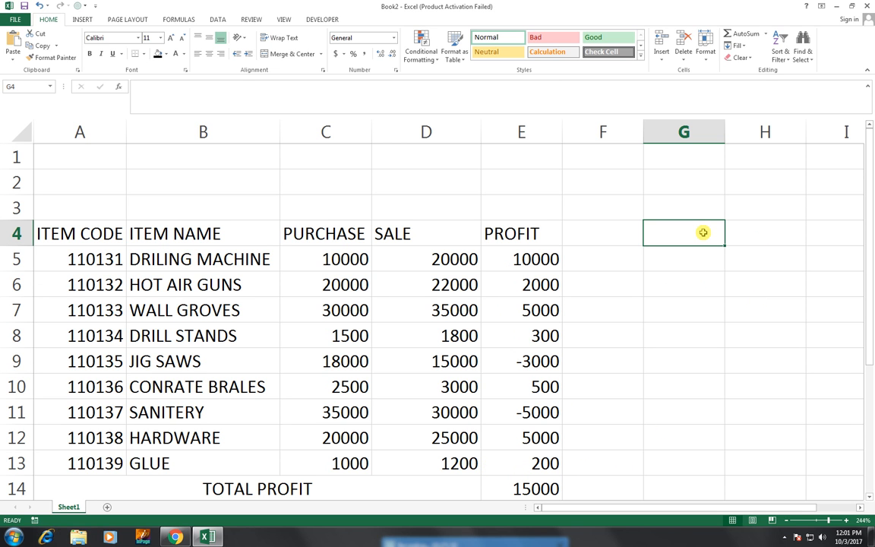
{"action": "key", "text": "shift+Right"}
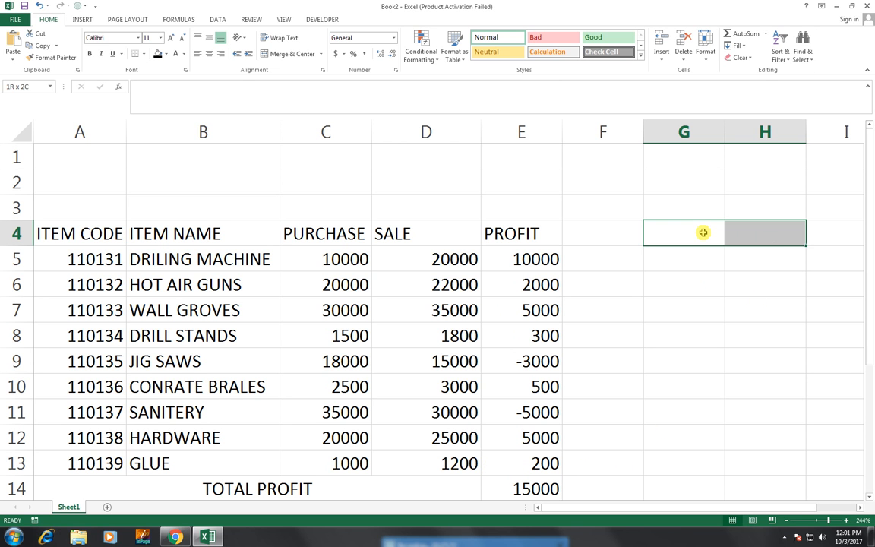
{"action": "left_click", "coordinate": [291, 56]}
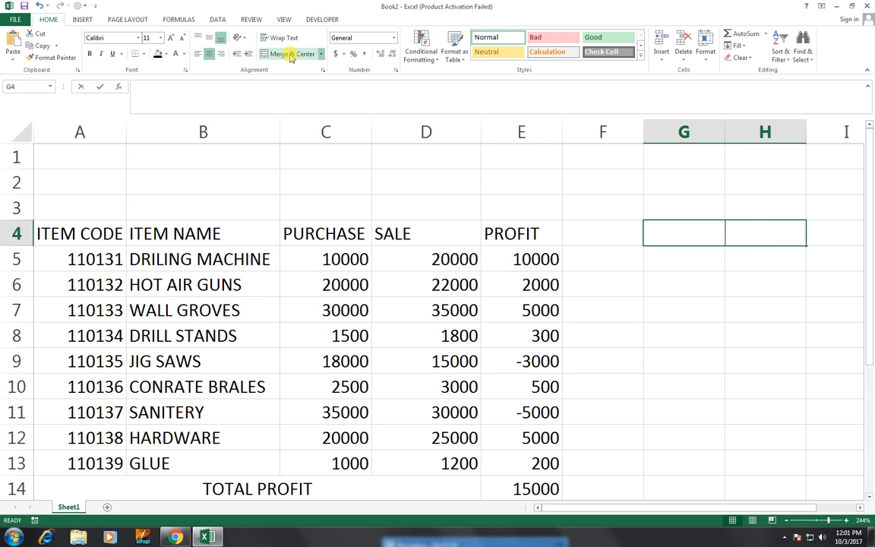
{"action": "type", "text": "TOTOAL"}
{"action": "key", "text": "BackSpace"}
{"action": "key", "text": "BackSpace"}
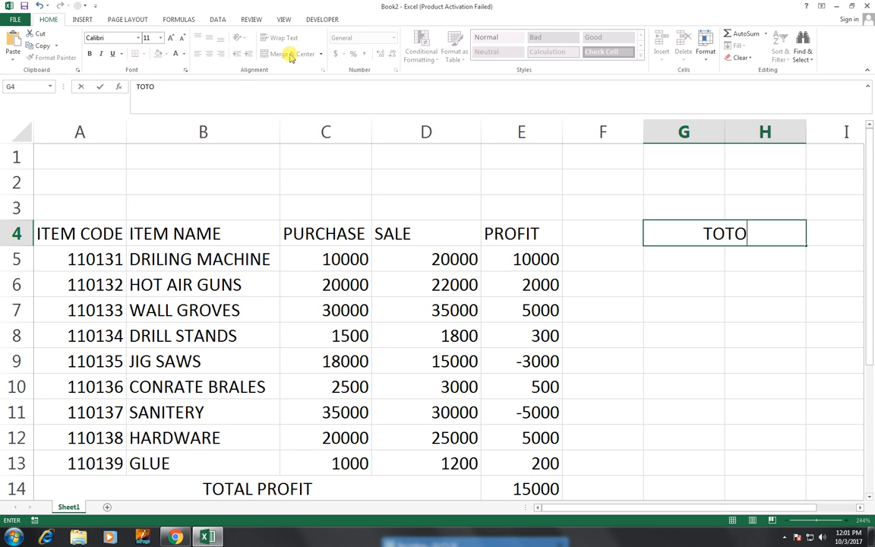
{"action": "type", "text": "L"}
{"action": "key", "text": "Return"}
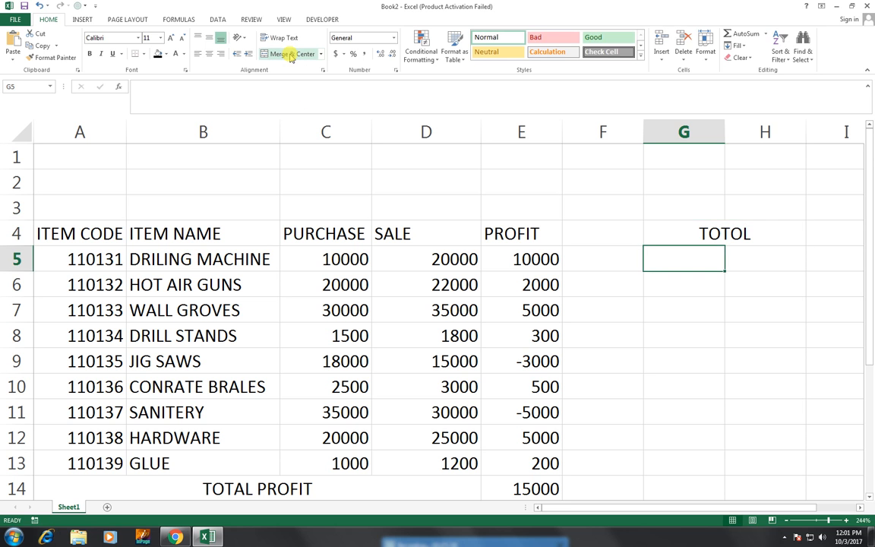
{"action": "key", "text": "Up"}
{"action": "key", "text": "F2"}
{"action": "key", "text": "BackSpace"}
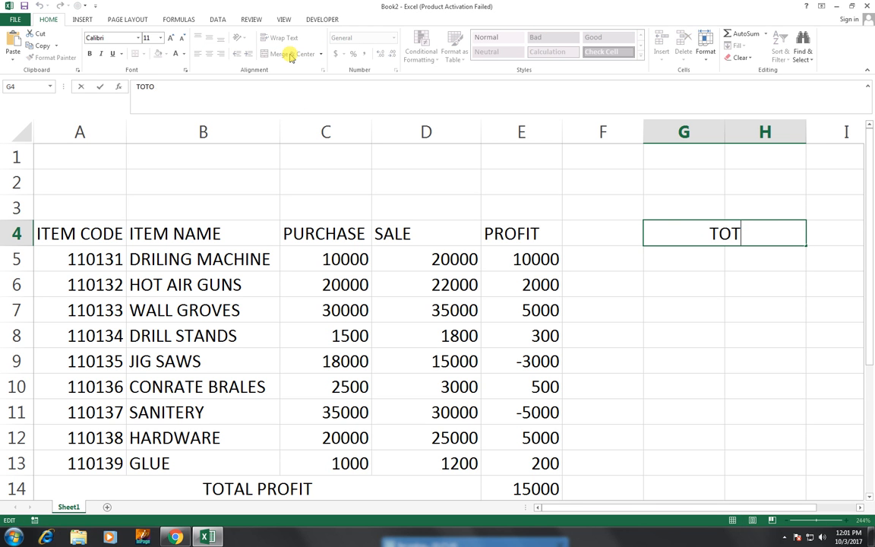
{"action": "type", "text": "AL LOSS"}
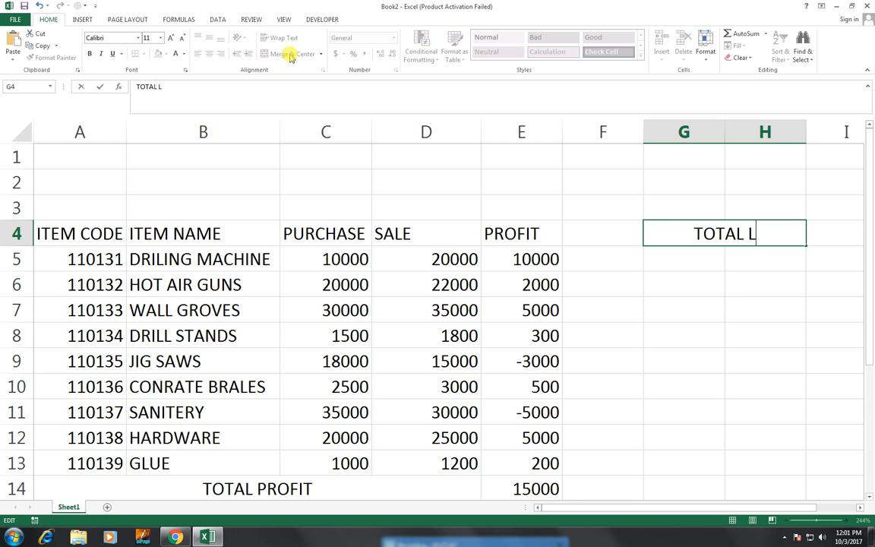
{"action": "key", "text": "Return"}
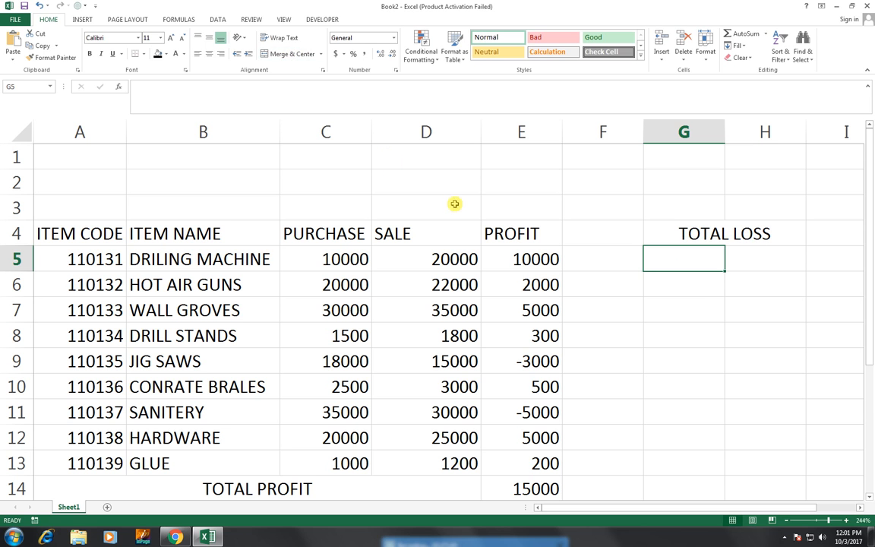
Give the header row A4:H4 a dark blue fill and white font color.
{"action": "left_click", "coordinate": [708, 242]}
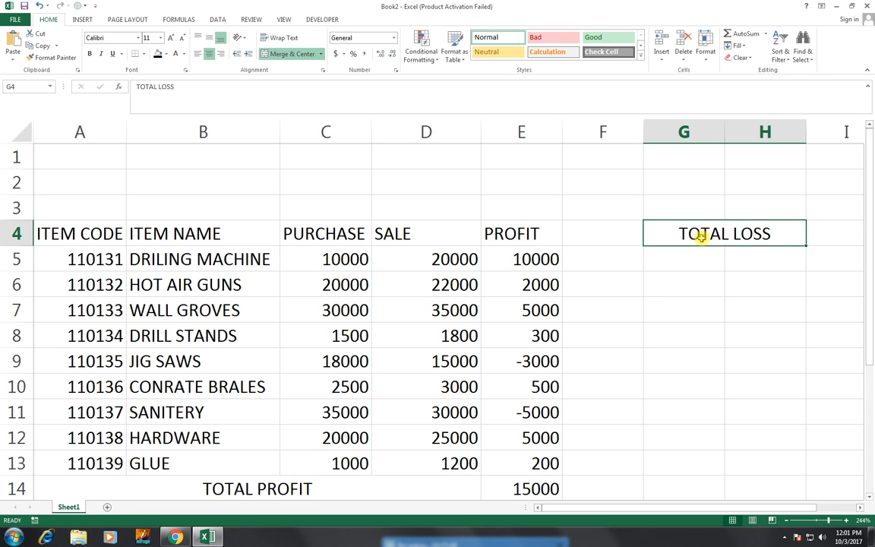
{"action": "left_click_drag", "start_coordinate": [701, 237], "coordinate": [65, 229]}
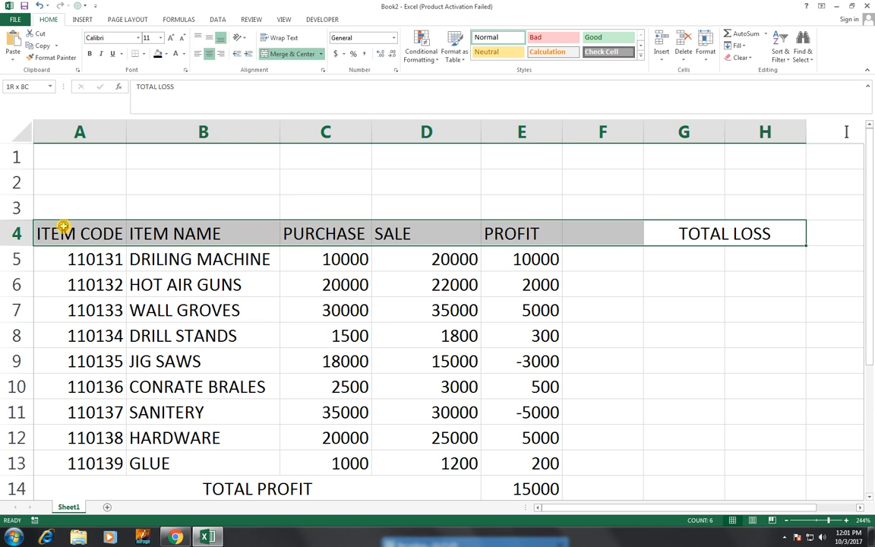
{"action": "left_click", "coordinate": [167, 54]}
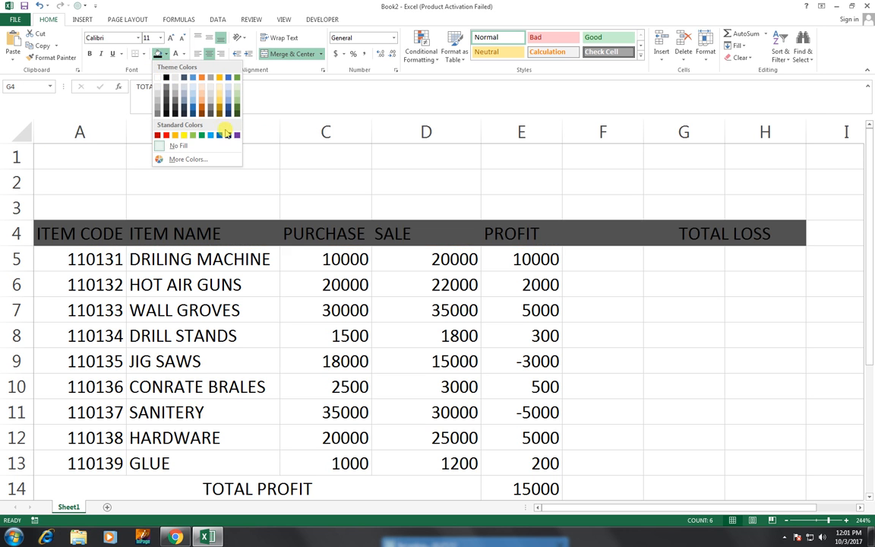
{"action": "left_click", "coordinate": [228, 135]}
{"action": "left_click", "coordinate": [183, 54]}
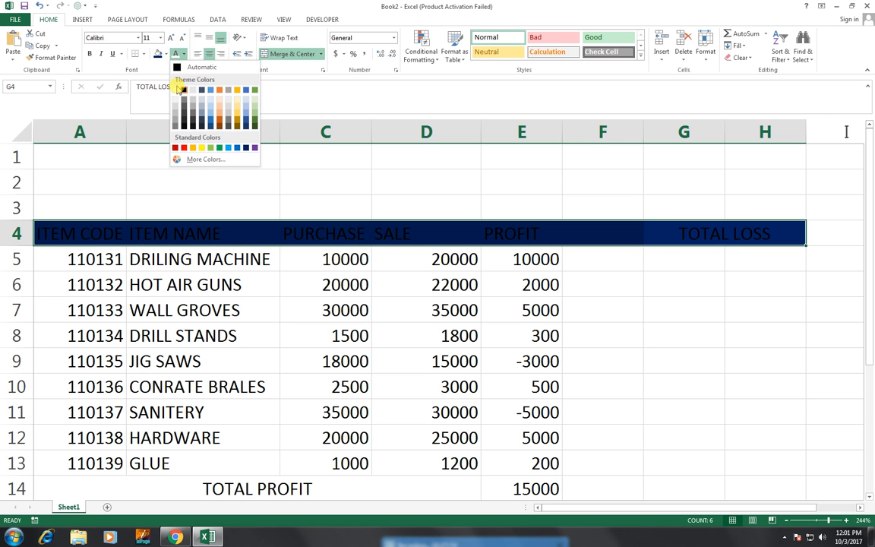
{"action": "left_click", "coordinate": [176, 91]}
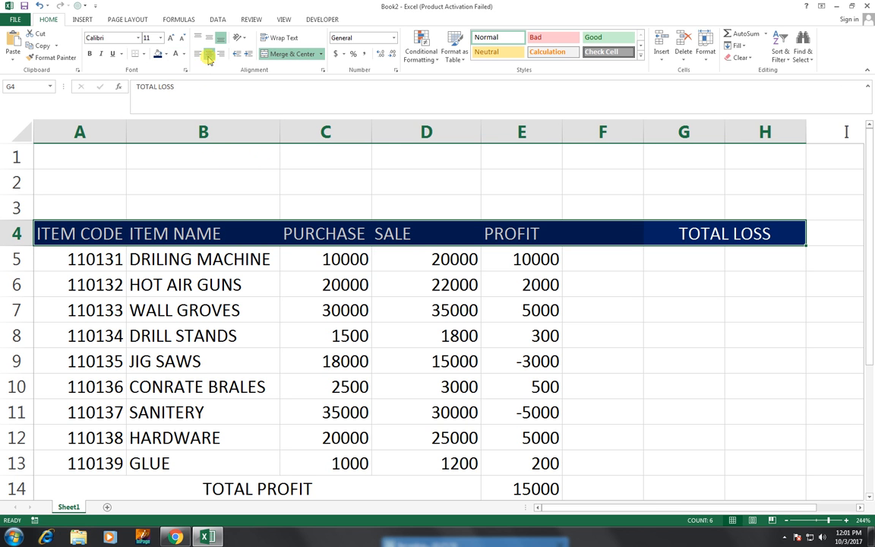
Center the headings in row 4 horizontally and set their font to Arial.
{"action": "left_click", "coordinate": [208, 56]}
{"action": "left_click", "coordinate": [208, 58]}
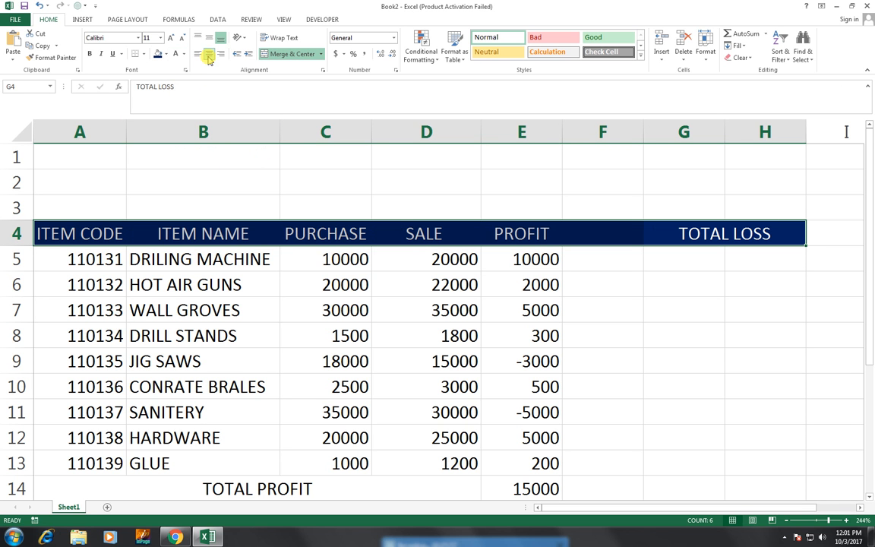
{"action": "left_click", "coordinate": [138, 38]}
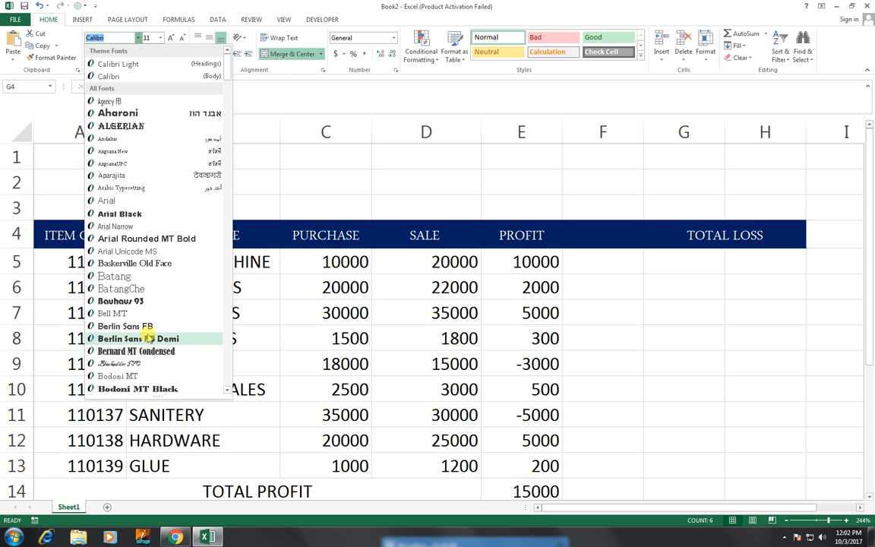
{"action": "left_click", "coordinate": [107, 200]}
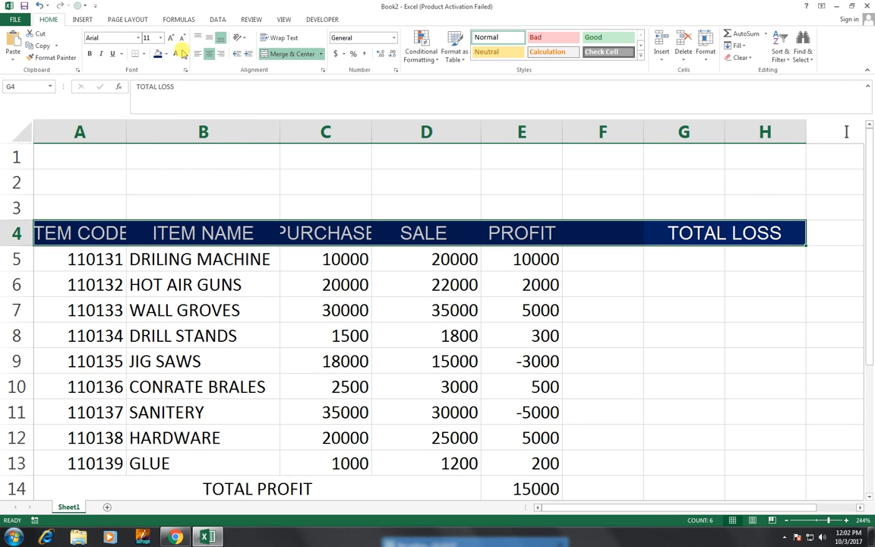
Reduce the row 4 headings' font size to 8 and extend the dark blue header fill to cell I4.
{"action": "left_click", "coordinate": [179, 38]}
{"action": "left_click", "coordinate": [179, 38]}
{"action": "left_click", "coordinate": [179, 38]}
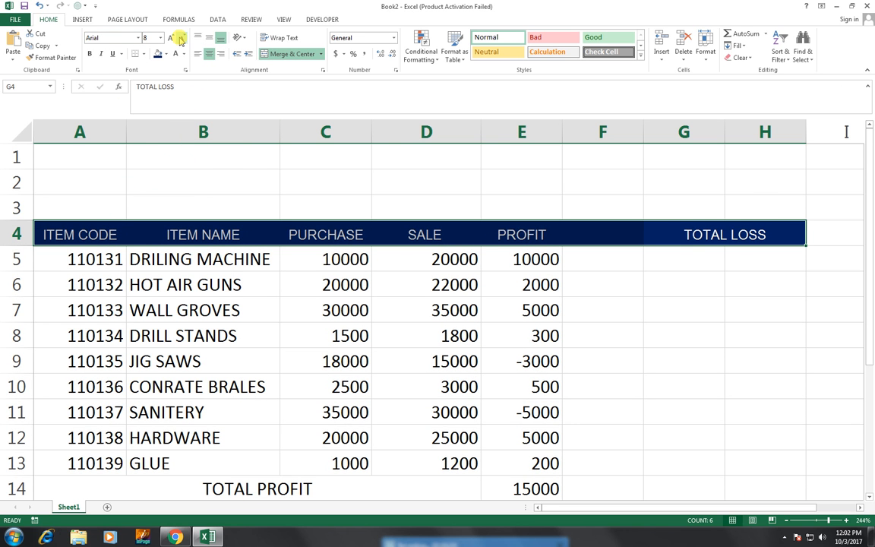
{"action": "left_click_drag", "start_coordinate": [92, 152], "coordinate": [780, 229]}
{"action": "left_click", "coordinate": [160, 54]}
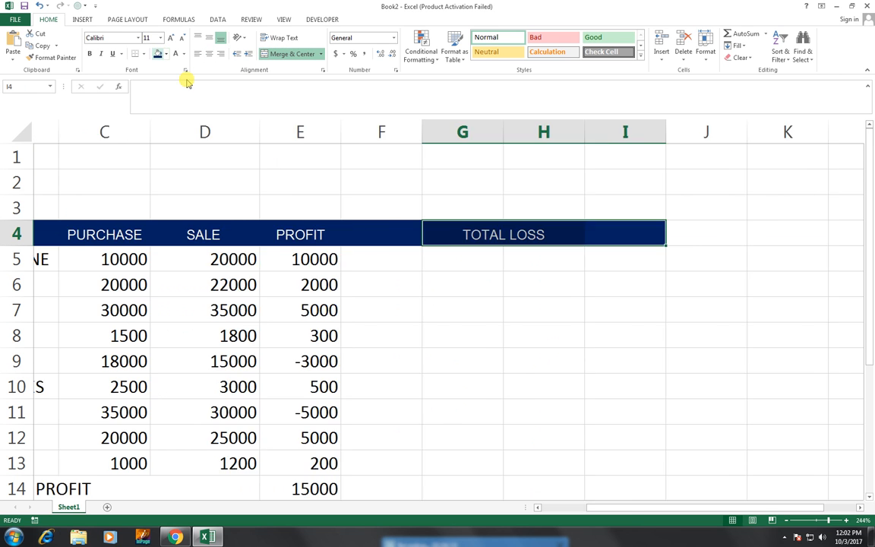
Merge and center cells A1:I3 and enter the title PROFIT AND LOSS DISTRIBUTE STATEMENT.
{"action": "left_click_drag", "start_coordinate": [729, 507], "coordinate": [565, 508]}
{"action": "left_click_drag", "start_coordinate": [44, 152], "coordinate": [808, 199]}
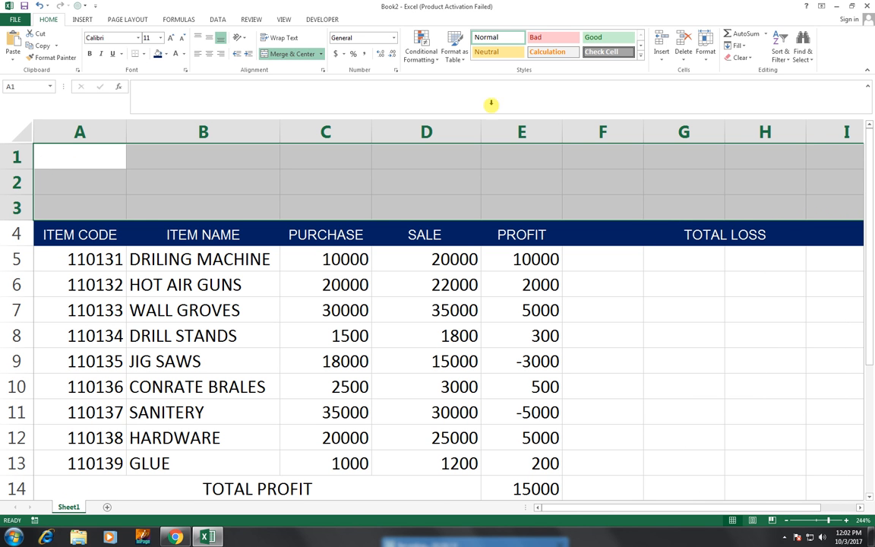
{"action": "left_click", "coordinate": [289, 54]}
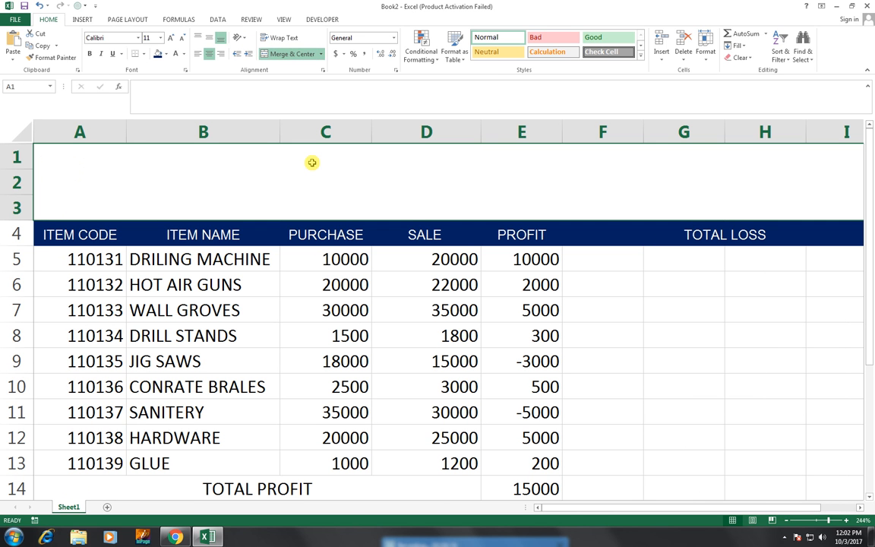
{"action": "type", "text": "PROFIT "}
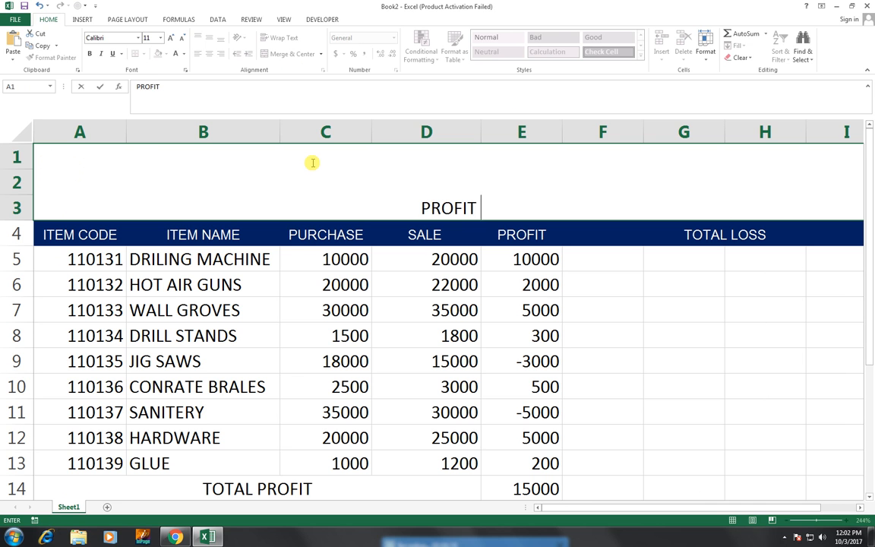
{"action": "type", "text": "AND LO"}
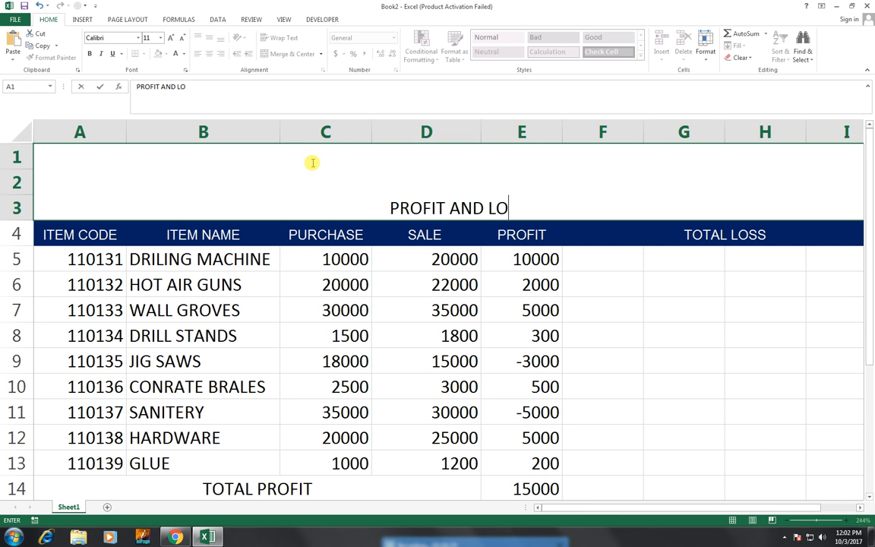
{"action": "type", "text": "SS DISTRIBUTE"}
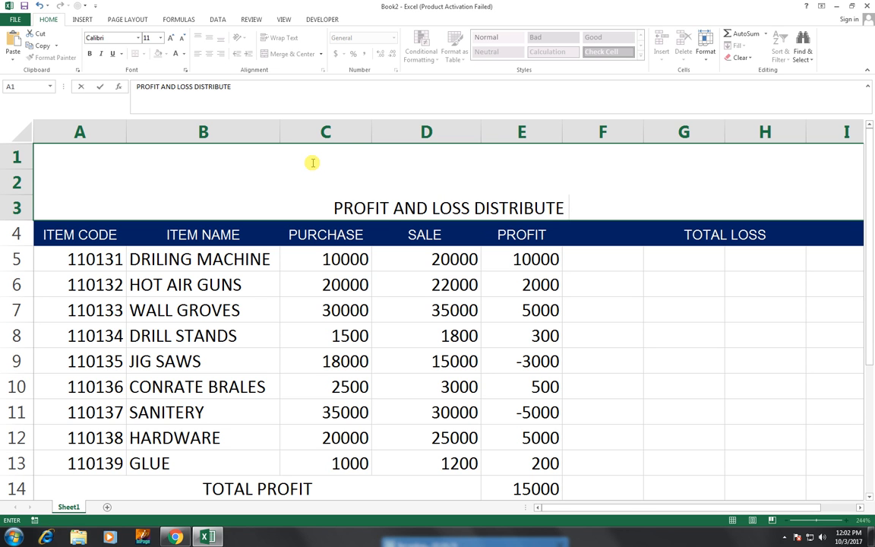
{"action": "type", "text": " STAT"}
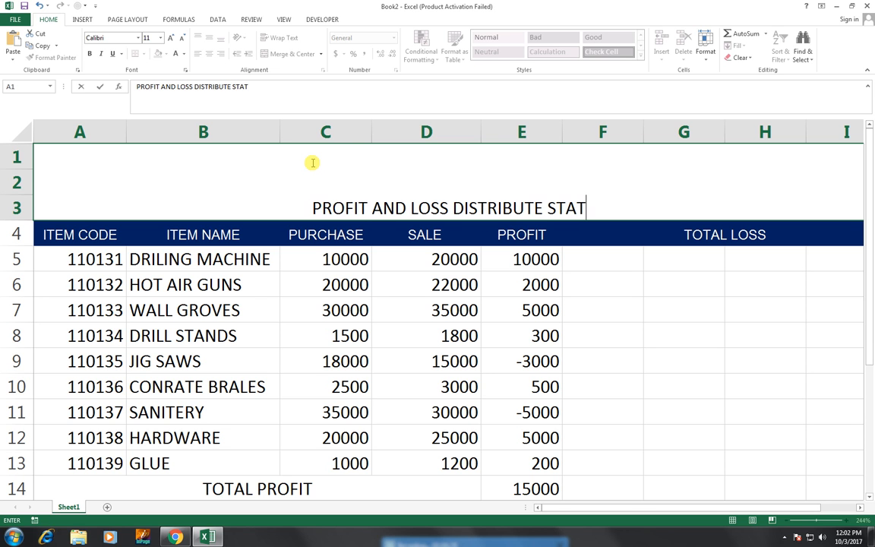
{"action": "type", "text": "EMENT"}
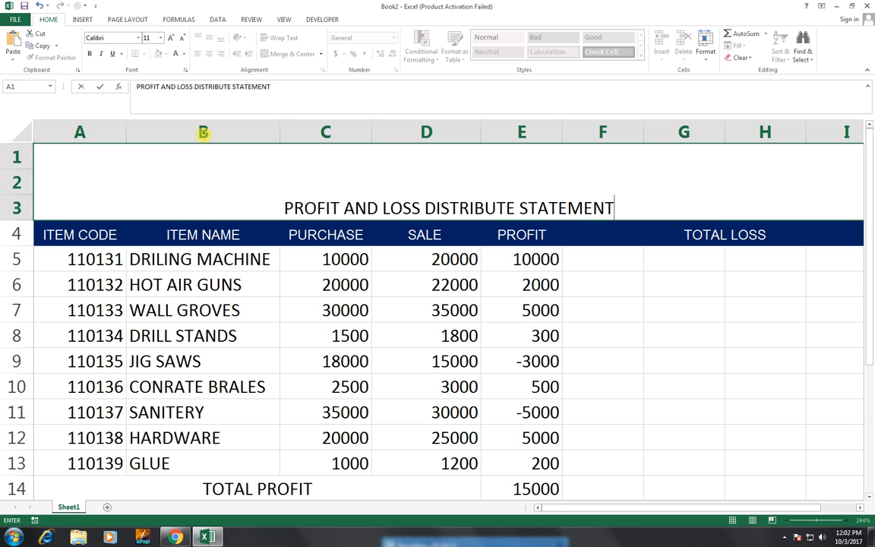
{"action": "left_click", "coordinate": [334, 335]}
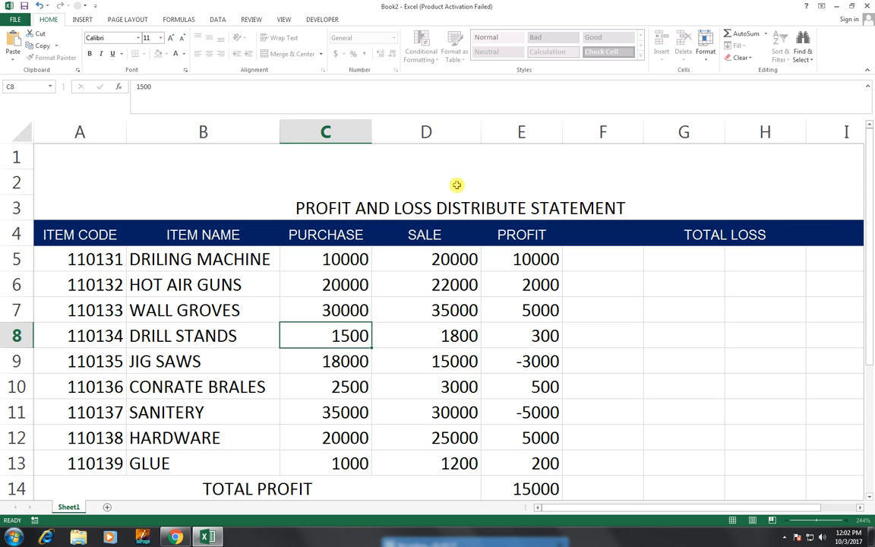
Align the title vertically to the middle of its merged cell and enlarge its font size to 26.
{"action": "left_click", "coordinate": [455, 184]}
{"action": "left_click", "coordinate": [209, 37]}
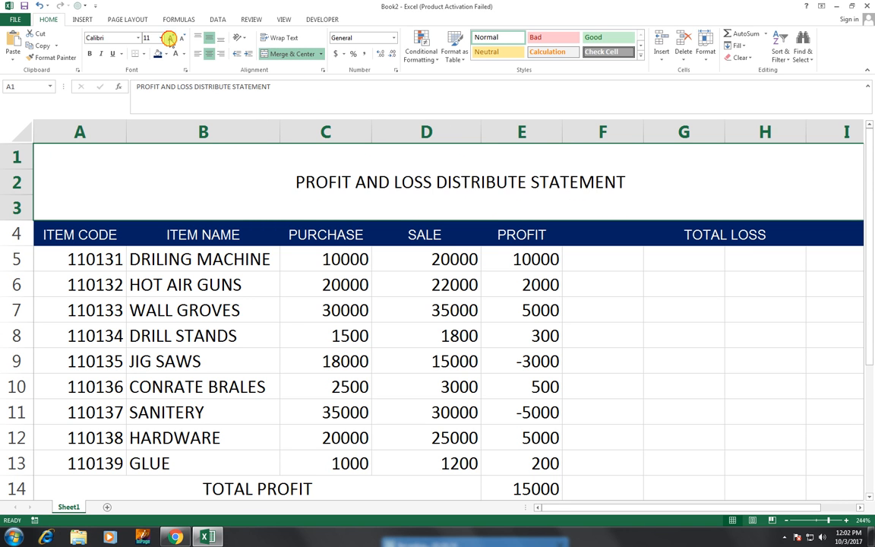
{"action": "left_click", "coordinate": [170, 37]}
{"action": "left_click", "coordinate": [170, 37]}
{"action": "left_click", "coordinate": [170, 38]}
{"action": "left_click", "coordinate": [170, 37]}
{"action": "left_click", "coordinate": [170, 37]}
{"action": "left_click", "coordinate": [170, 37]}
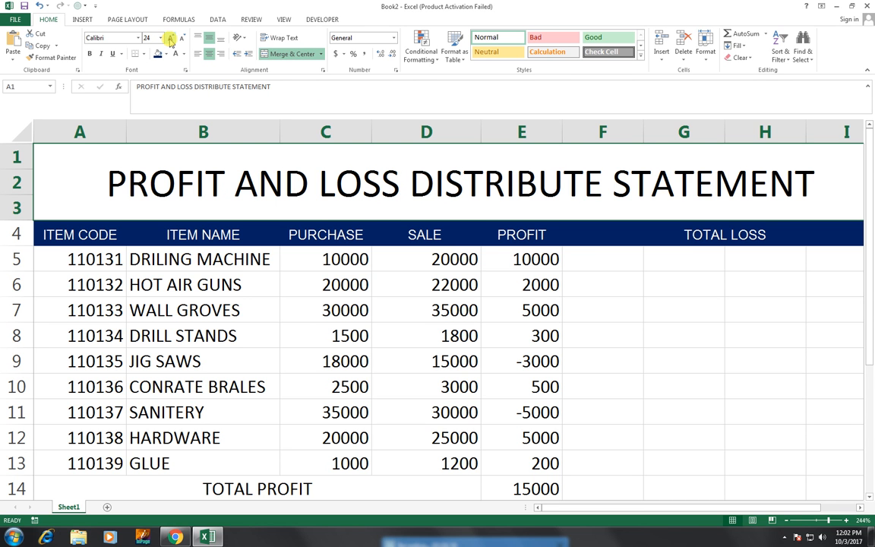
{"action": "left_click", "coordinate": [171, 37]}
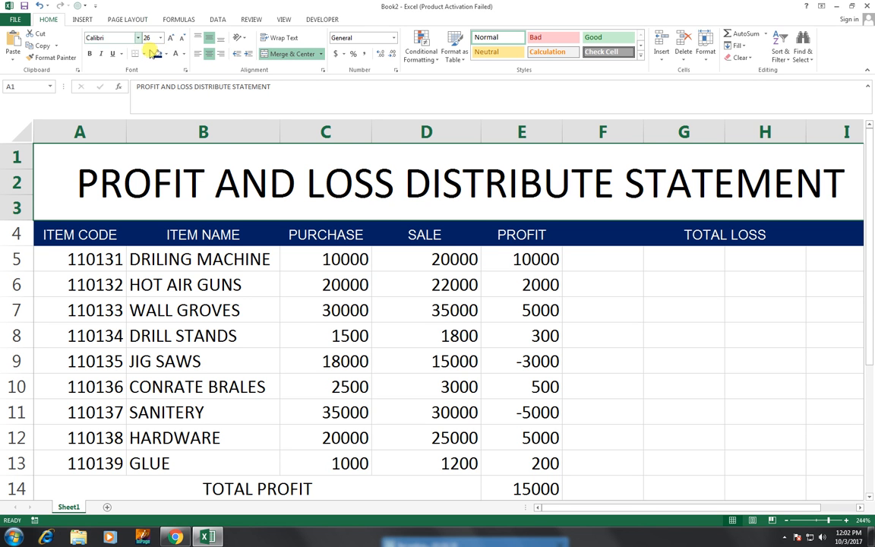
Give the merged title cell a black fill and white font color.
{"action": "left_click", "coordinate": [166, 54]}
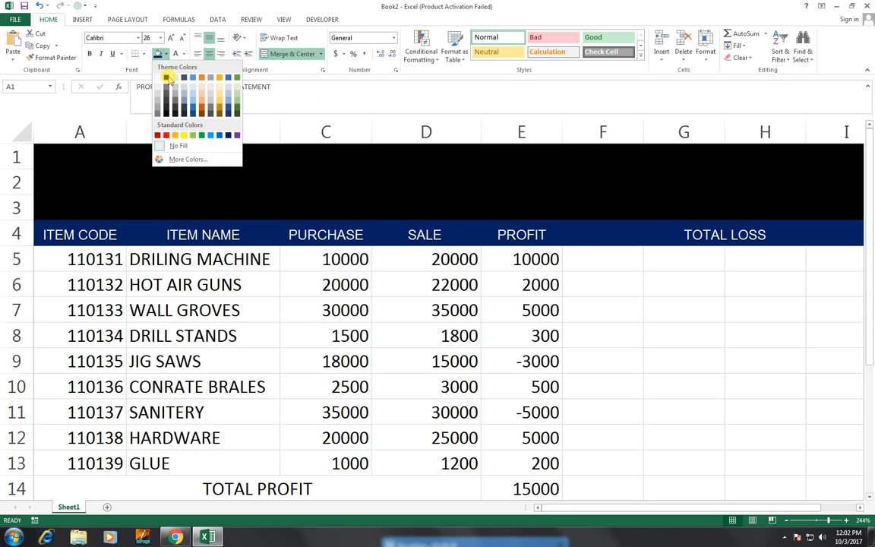
{"action": "left_click", "coordinate": [166, 78]}
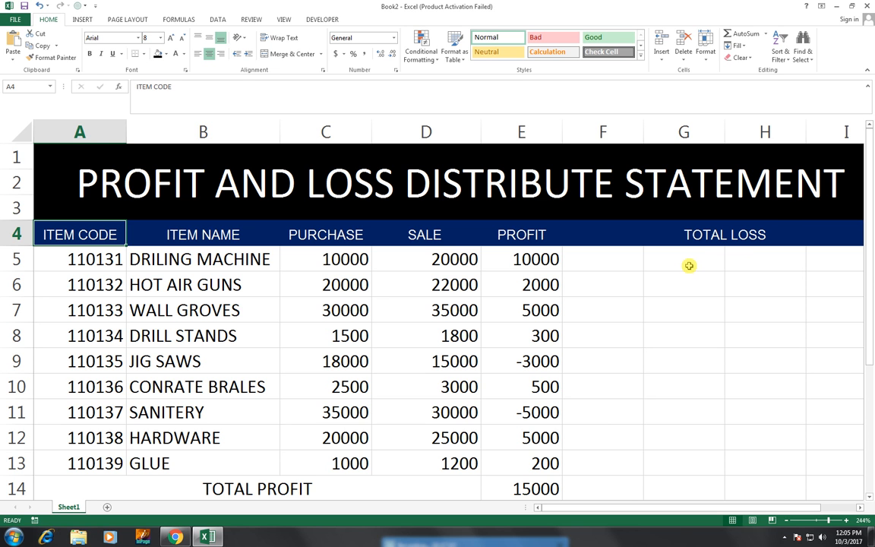
Merge and center cells G5:H5 under TOTAL LOSS and enter the label SUMIF in cell F5.
{"action": "left_click_drag", "start_coordinate": [689, 265], "coordinate": [729, 254]}
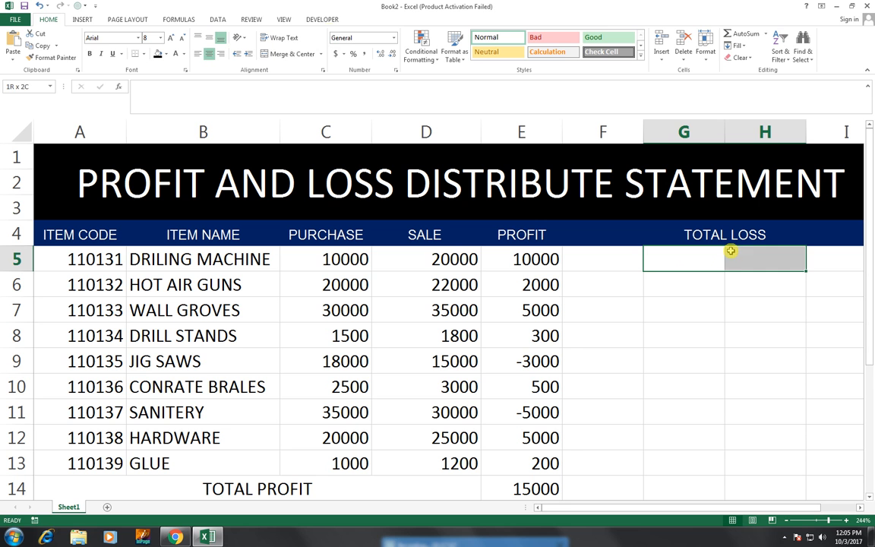
{"action": "left_click", "coordinate": [287, 60]}
{"action": "left_click", "coordinate": [629, 259]}
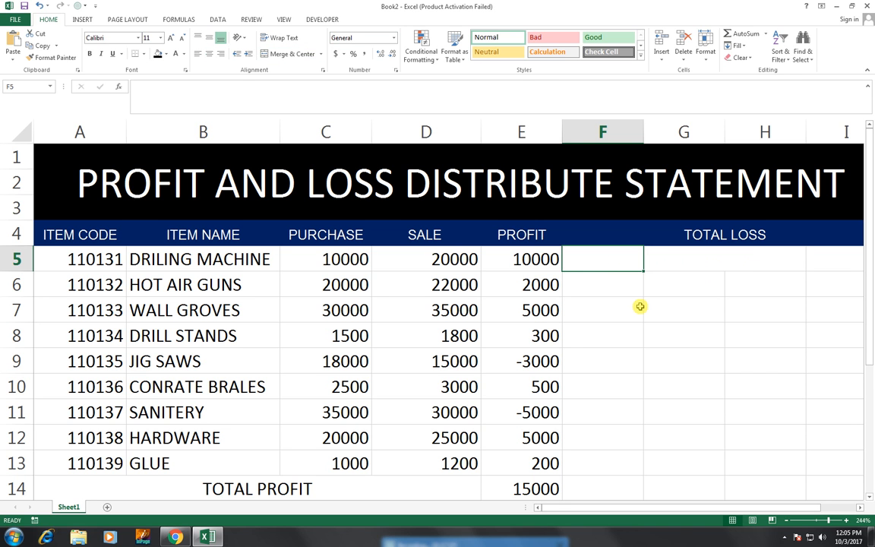
{"action": "type", "text": "SUMIF"}
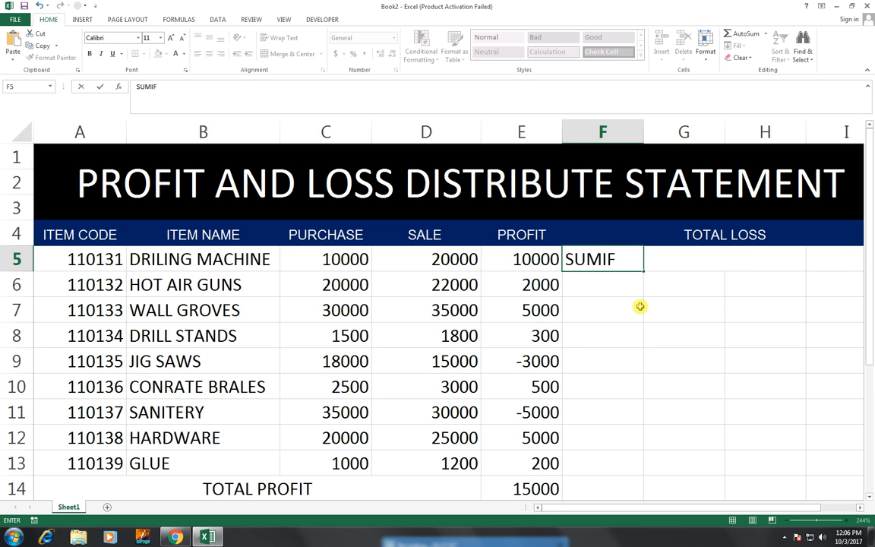
{"action": "key", "text": "Tab"}
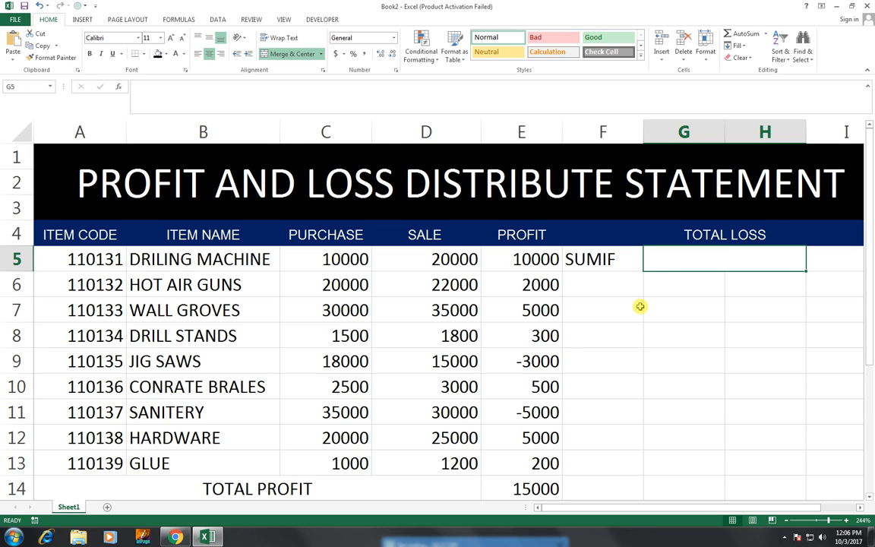
Total the negative profits in cell G5 with the formula =SUMIF(E5:E13,"<0").
{"action": "type", "text": "=SUMIF("}
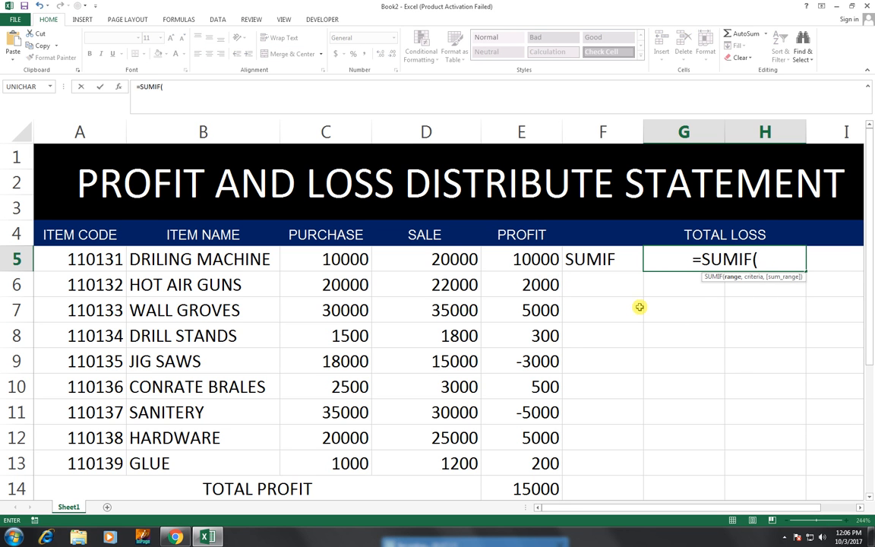
{"action": "left_click_drag", "start_coordinate": [537, 260], "coordinate": [544, 463]}
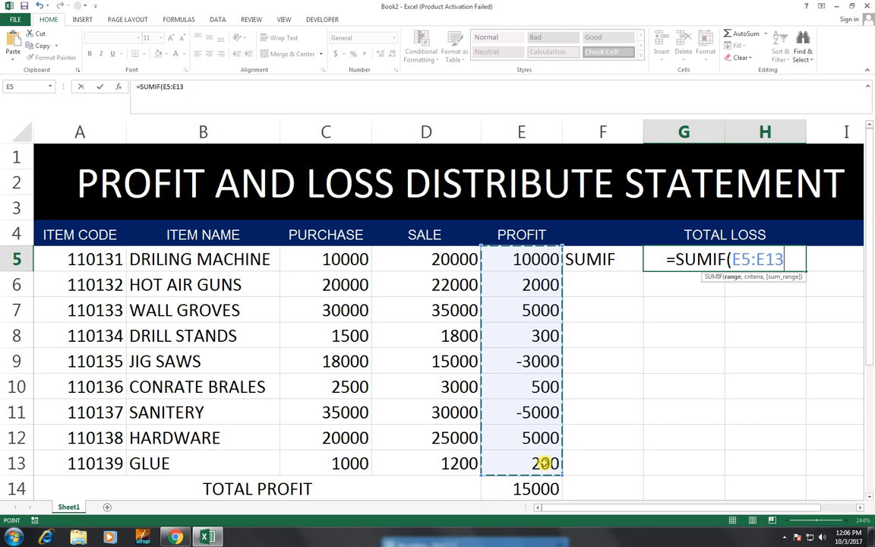
{"action": "type", "text": ",\"<"}
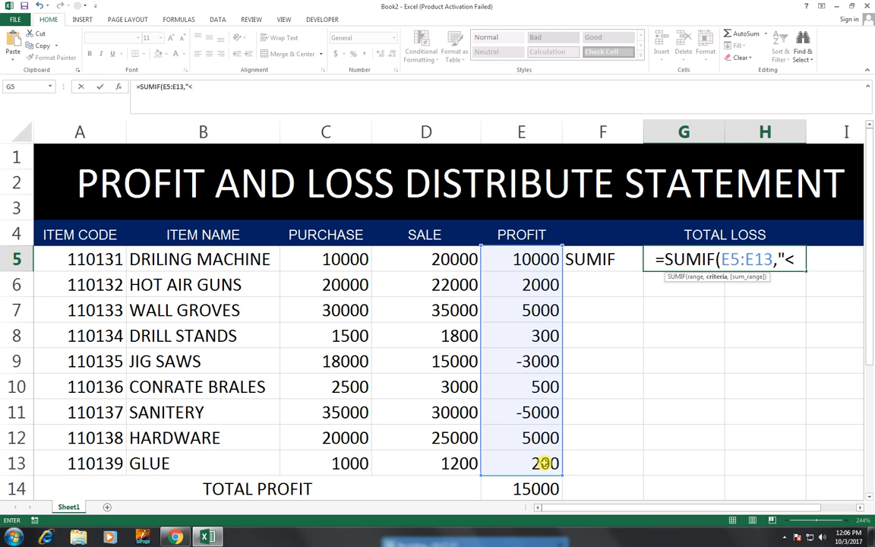
{"action": "type", "text": "0"}
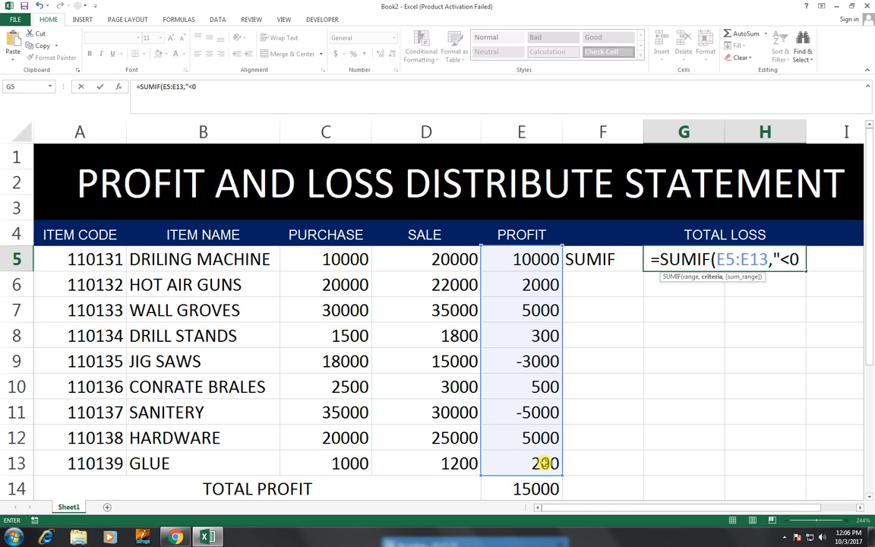
{"action": "type", "text": "\""}
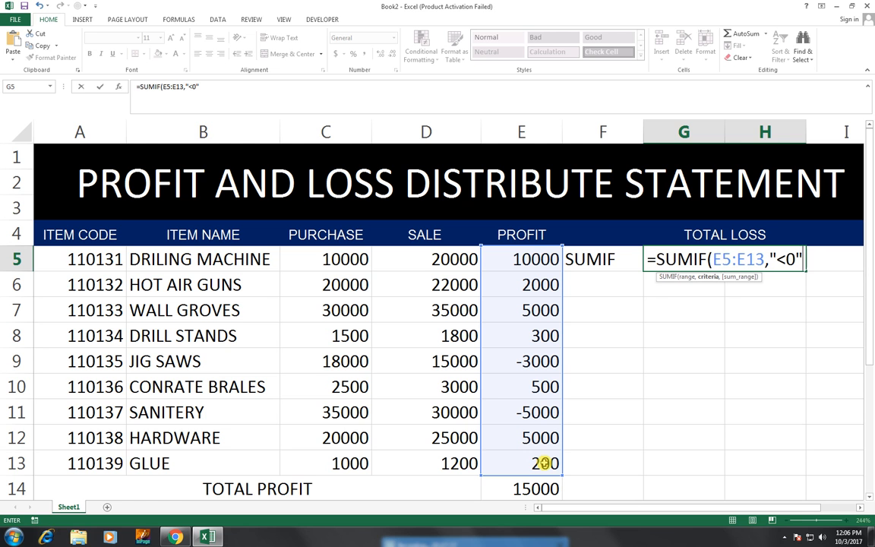
{"action": "type", "text": ")"}
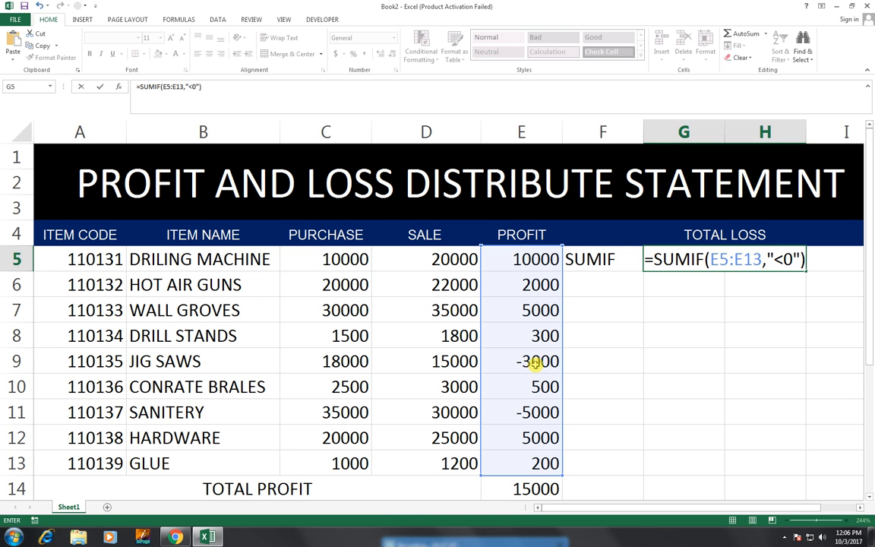
{"action": "key", "text": "Return"}
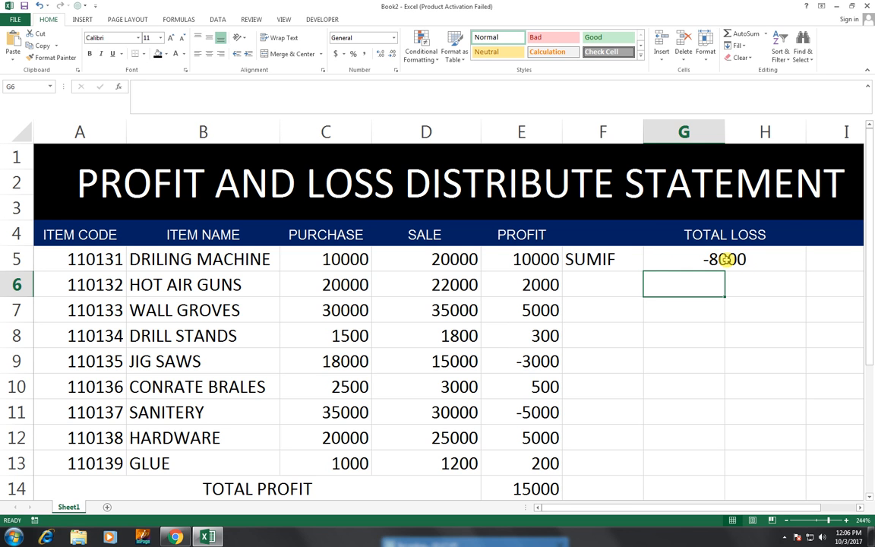
Add a thick box border around the total loss value in G5:H5.
{"action": "left_click", "coordinate": [724, 259]}
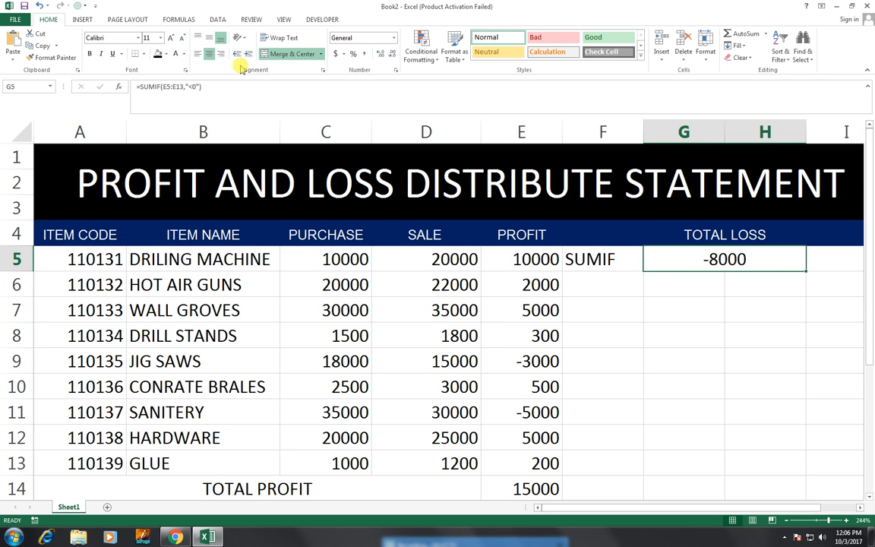
{"action": "left_click", "coordinate": [142, 55]}
{"action": "left_click", "coordinate": [160, 169]}
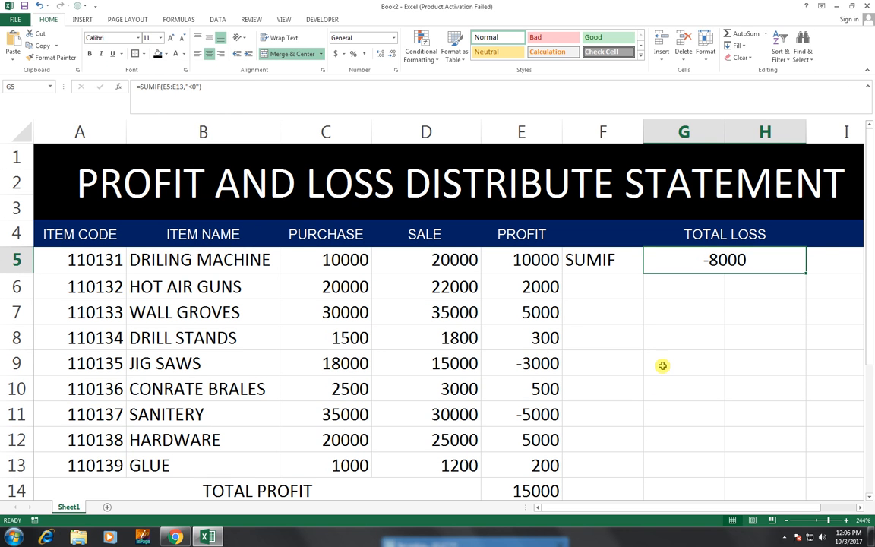
Enter the labels P1 in cell F8 and P2 in cell F9.
{"action": "left_click", "coordinate": [626, 341]}
{"action": "type", "text": "P1"}
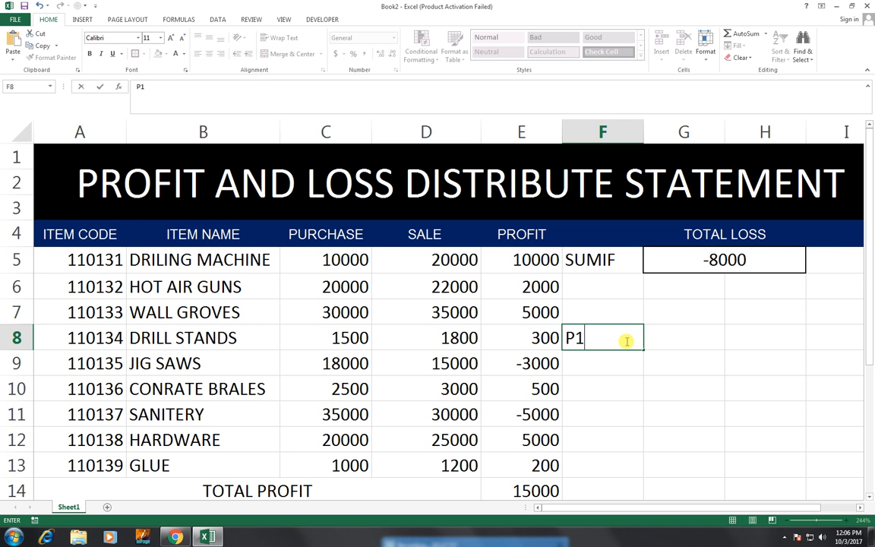
{"action": "key", "text": "Return"}
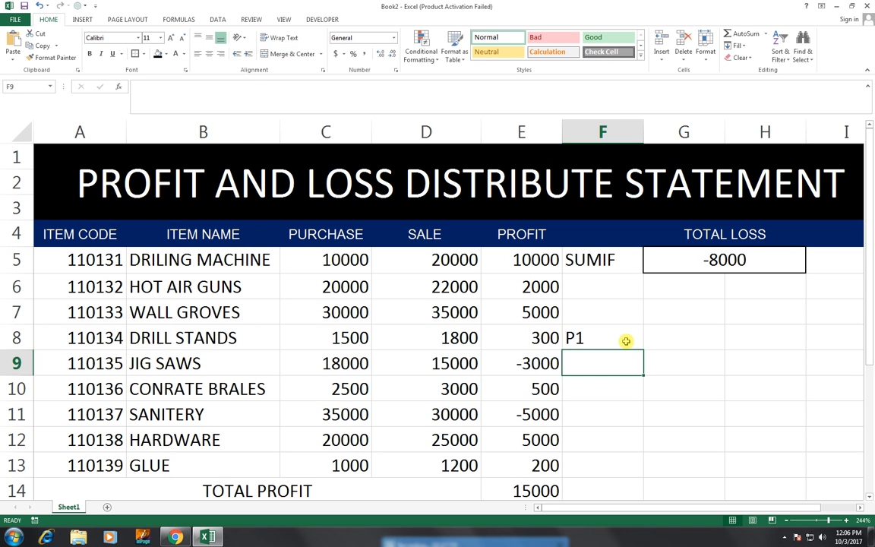
{"action": "type", "text": "P2"}
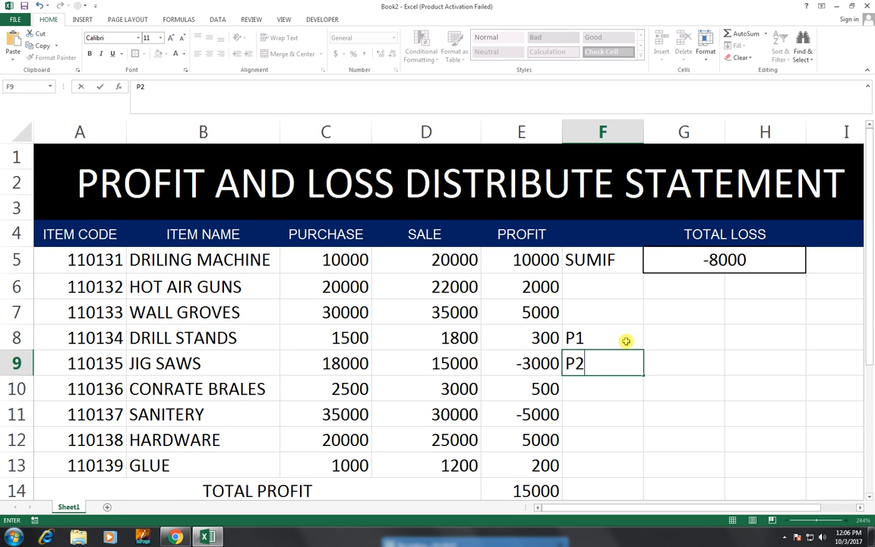
{"action": "key", "text": "Return"}
Merge cells G8:H9 across so that each of the two rows has its own merged cell.
{"action": "left_click_drag", "start_coordinate": [664, 336], "coordinate": [746, 356]}
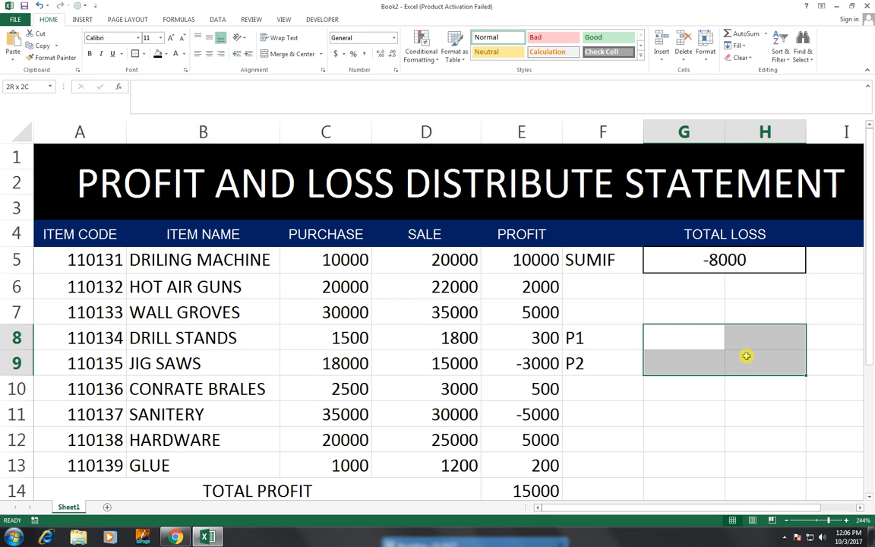
{"action": "left_click", "coordinate": [321, 54]}
{"action": "left_click", "coordinate": [323, 80]}
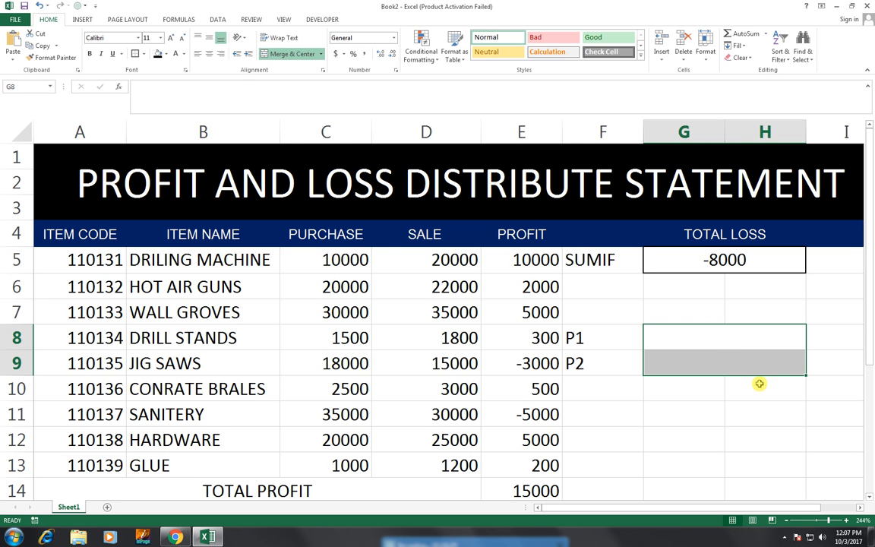
Calculate the P1 share in cell G8 as half of the total profit with the formula =E14/2.
{"action": "left_click", "coordinate": [734, 346]}
{"action": "type", "text": "="}
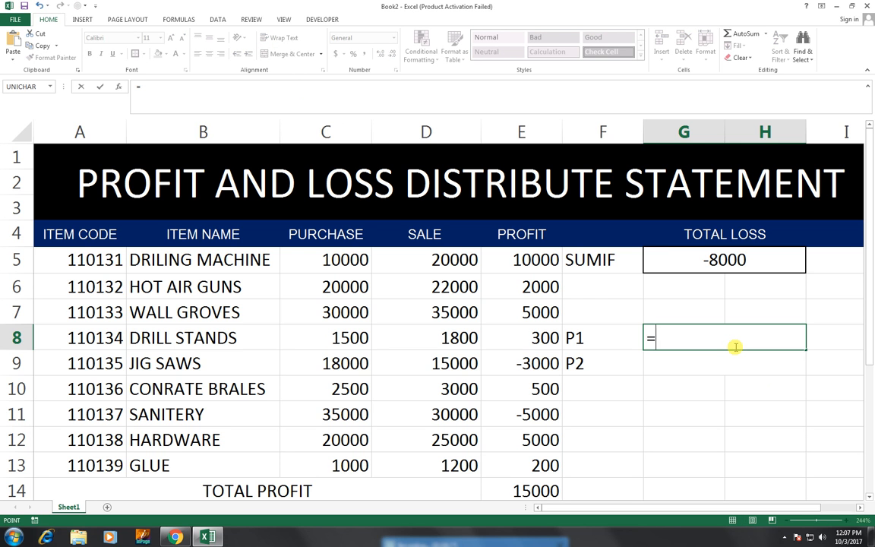
{"action": "key", "text": "Left"}
{"action": "key", "text": "Left"}
{"action": "key", "text": "Down"}
{"action": "key", "text": "Down"}
{"action": "key", "text": "Down"}
{"action": "key", "text": "Down"}
{"action": "key", "text": "Down"}
{"action": "key", "text": "Down"}
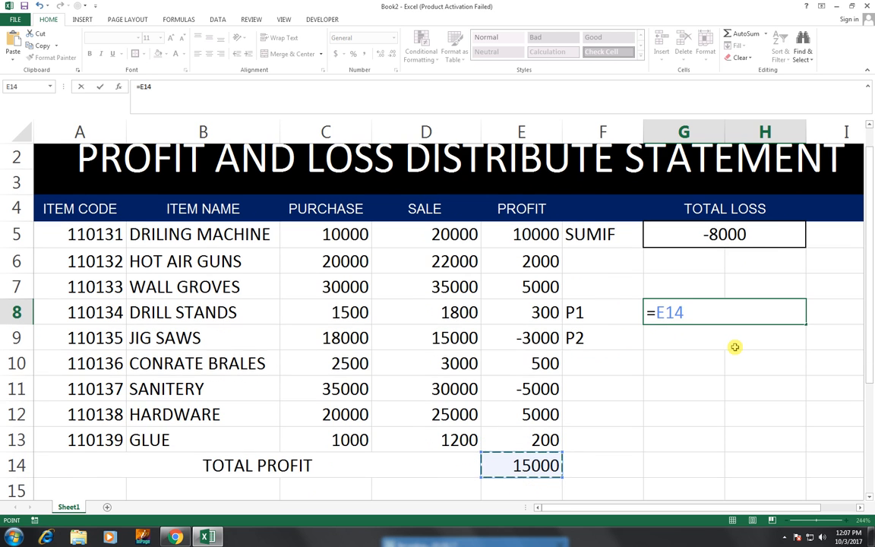
{"action": "type", "text": "/2"}
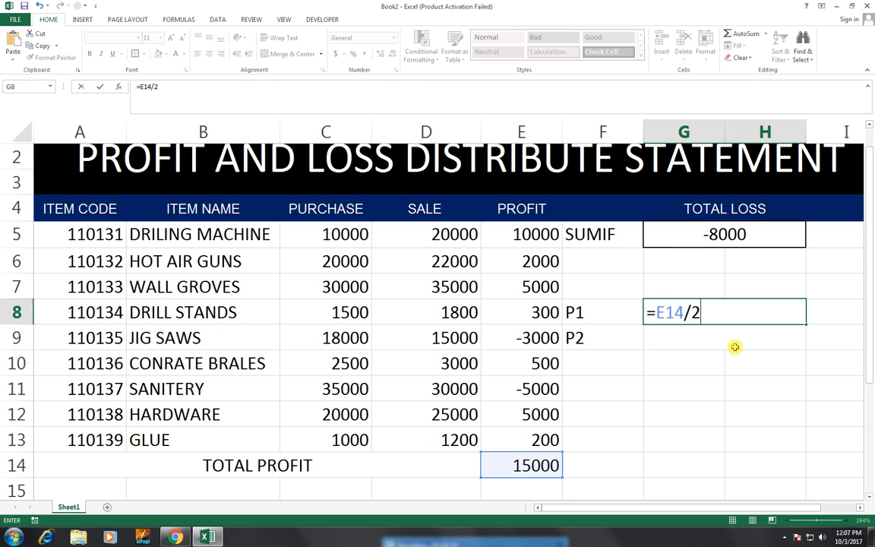
{"action": "key", "text": "Return"}
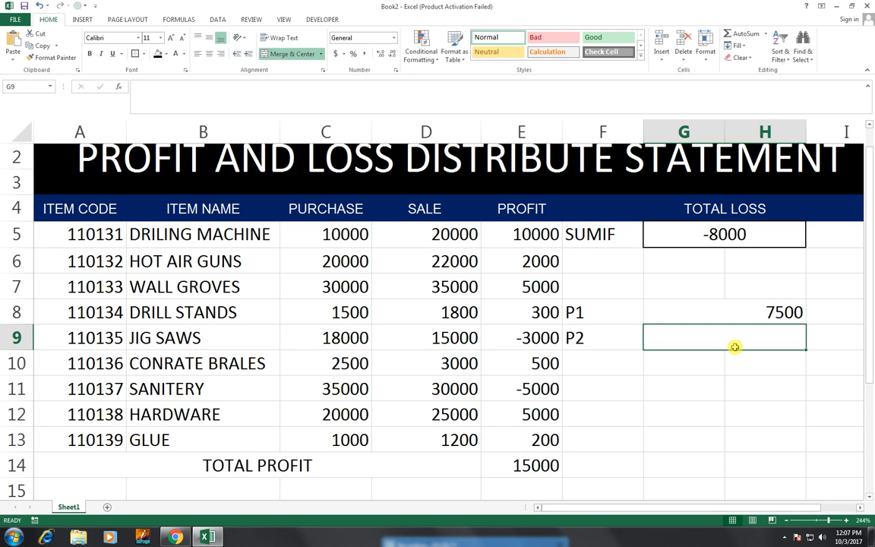
Calculate the P2 share in cell G9 with the formula =E14/2.
{"action": "type", "text": "="}
{"action": "key", "text": "Left"}
{"action": "key", "text": "Left"}
{"action": "key", "text": "Down"}
{"action": "key", "text": "Down"}
{"action": "key", "text": "Down"}
{"action": "key", "text": "Down"}
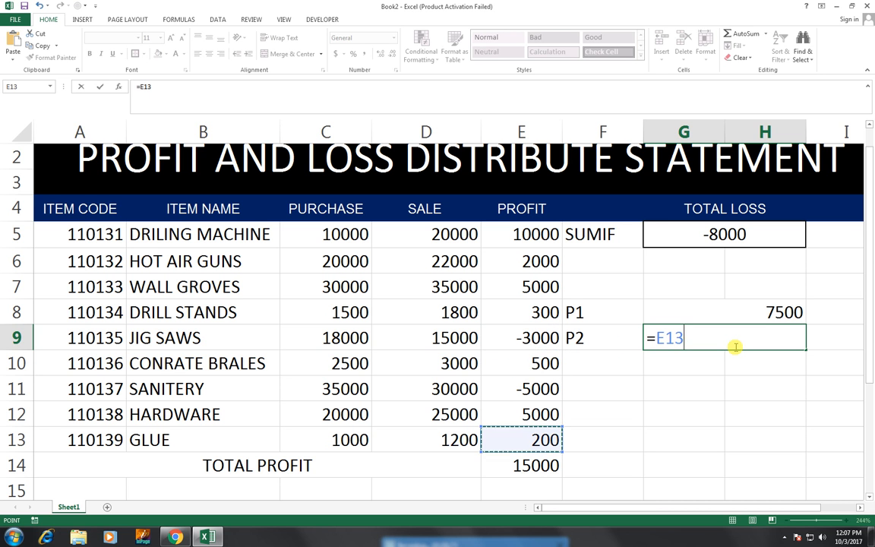
{"action": "key", "text": "Down"}
{"action": "type", "text": "/"}
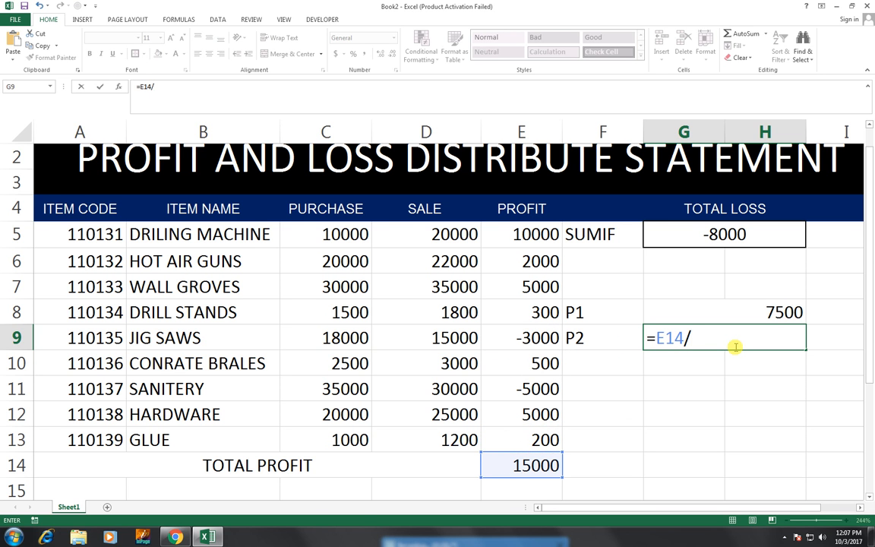
{"action": "type", "text": "2"}
{"action": "key", "text": "Return"}
{"action": "scroll", "coordinate": [733, 348], "scroll_direction": "up", "scroll_amount": 1}
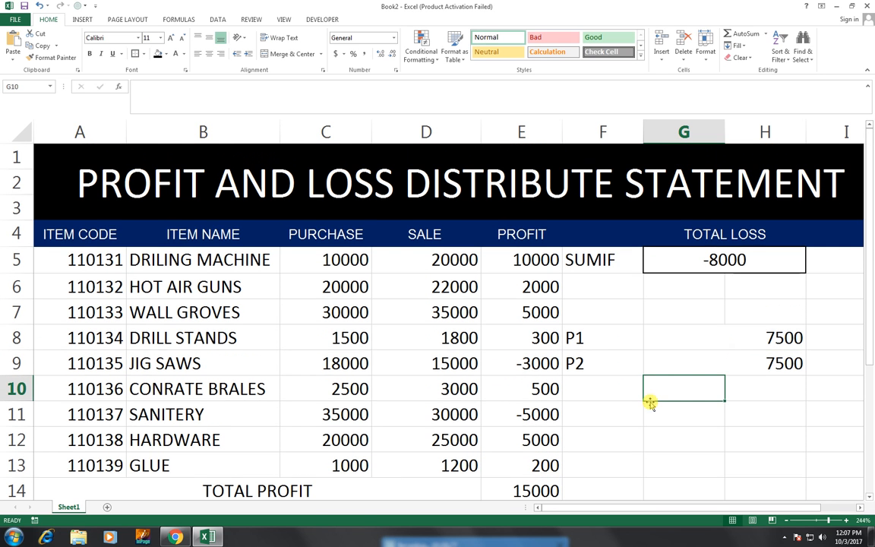
Add a thick box border around the total profit row, A14:I14.
{"action": "left_click_drag", "start_coordinate": [202, 482], "coordinate": [821, 489]}
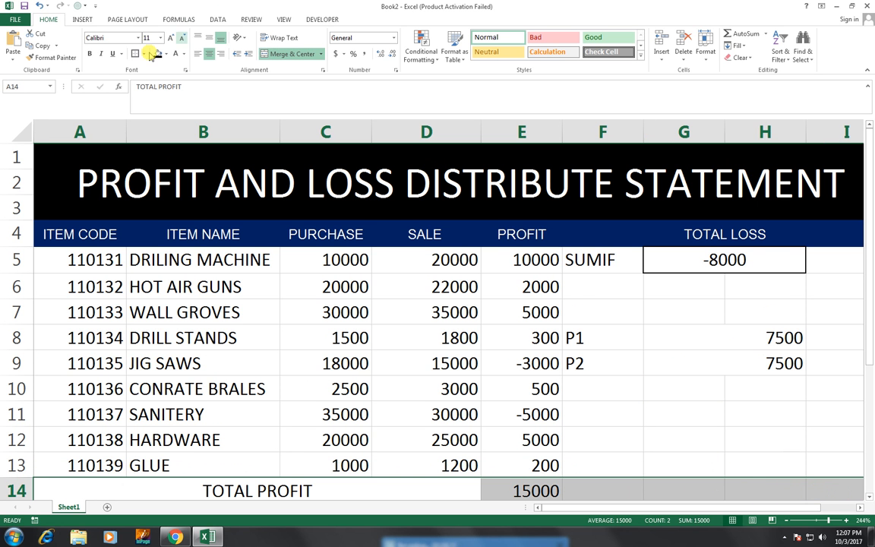
{"action": "scroll", "coordinate": [92, 235], "scroll_direction": "down", "scroll_amount": 2}
{"action": "scroll", "coordinate": [92, 212], "scroll_direction": "up", "scroll_amount": 2}
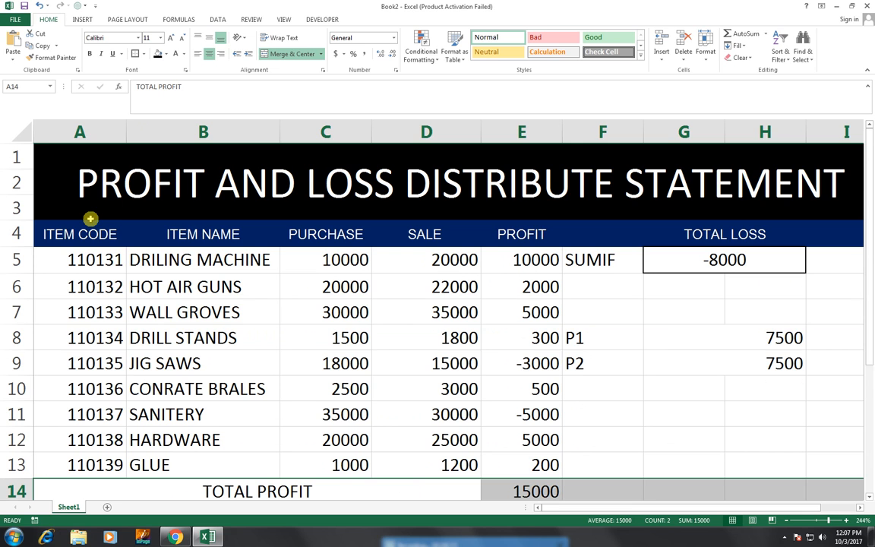
{"action": "left_click", "coordinate": [182, 463]}
{"action": "left_click_drag", "start_coordinate": [117, 260], "coordinate": [809, 461]}
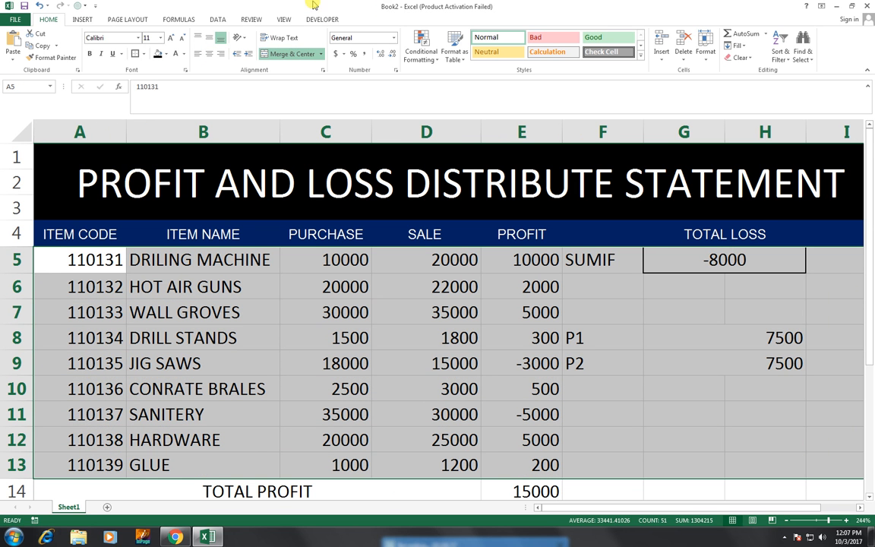
{"action": "left_click", "coordinate": [143, 54]}
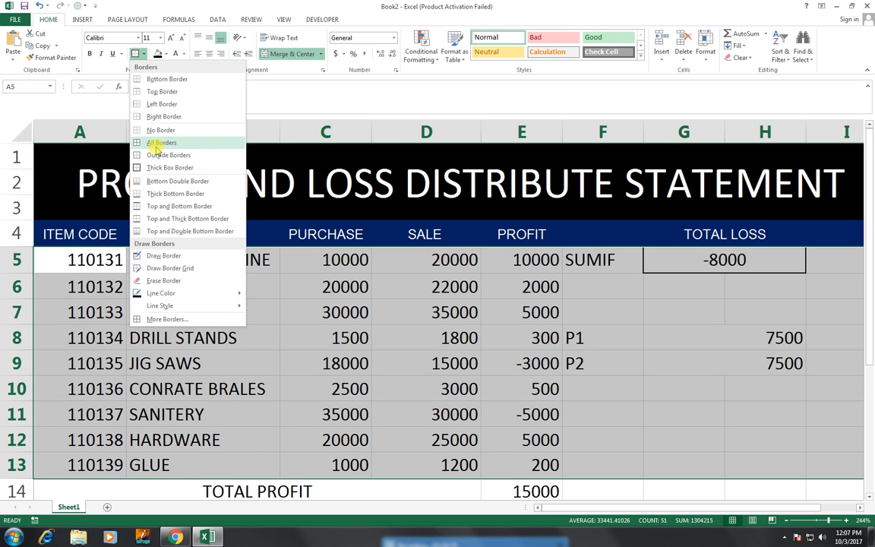
{"action": "left_click", "coordinate": [568, 361]}
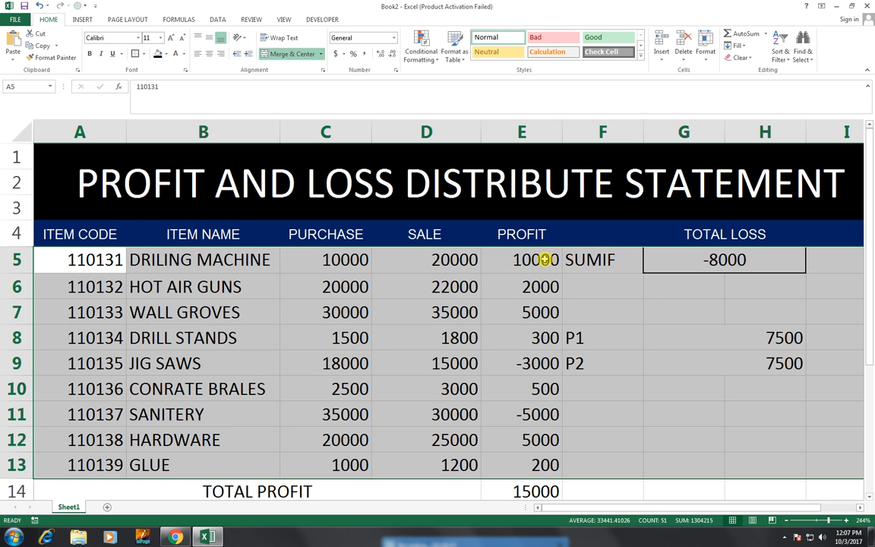
Apply all borders to the item data in A5:E13.
{"action": "left_click_drag", "start_coordinate": [545, 259], "coordinate": [107, 462]}
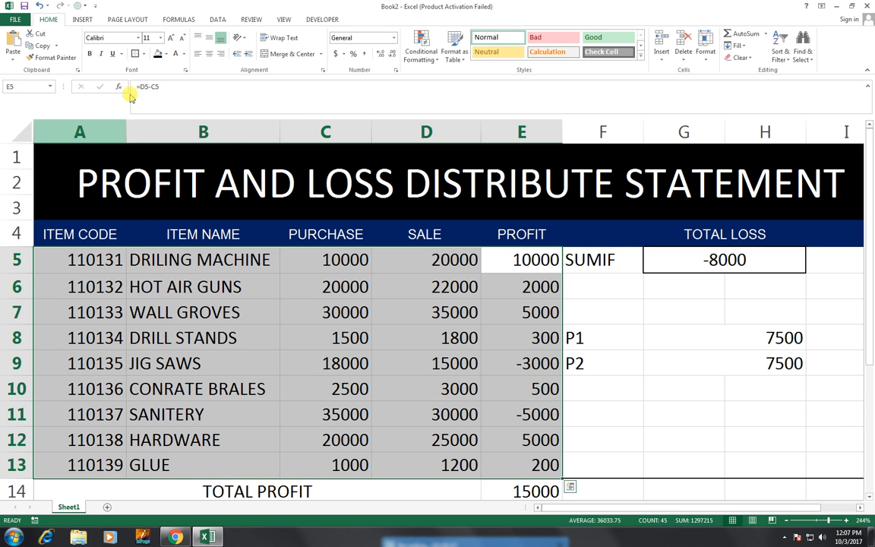
{"action": "left_click", "coordinate": [143, 54]}
{"action": "left_click", "coordinate": [597, 280]}
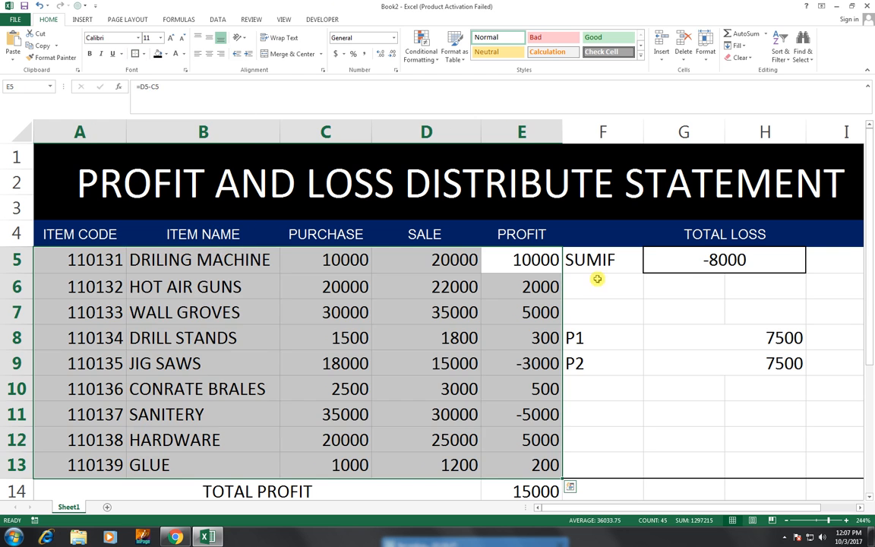
Apply all borders to the SUMIF row F5:I5 and the P1 and P2 rows F8:I9.
{"action": "left_click_drag", "start_coordinate": [627, 262], "coordinate": [705, 262]}
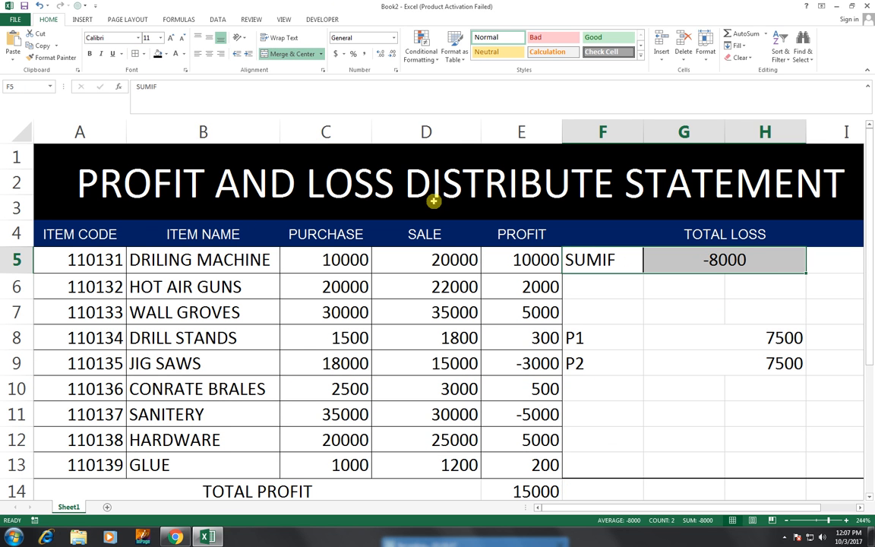
{"action": "left_click_drag", "start_coordinate": [621, 261], "coordinate": [823, 260]}
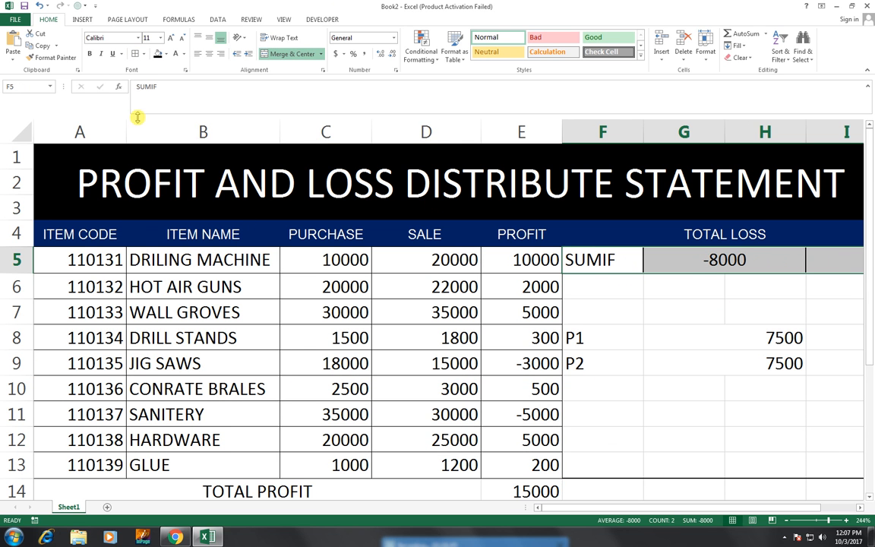
{"action": "left_click", "coordinate": [599, 344]}
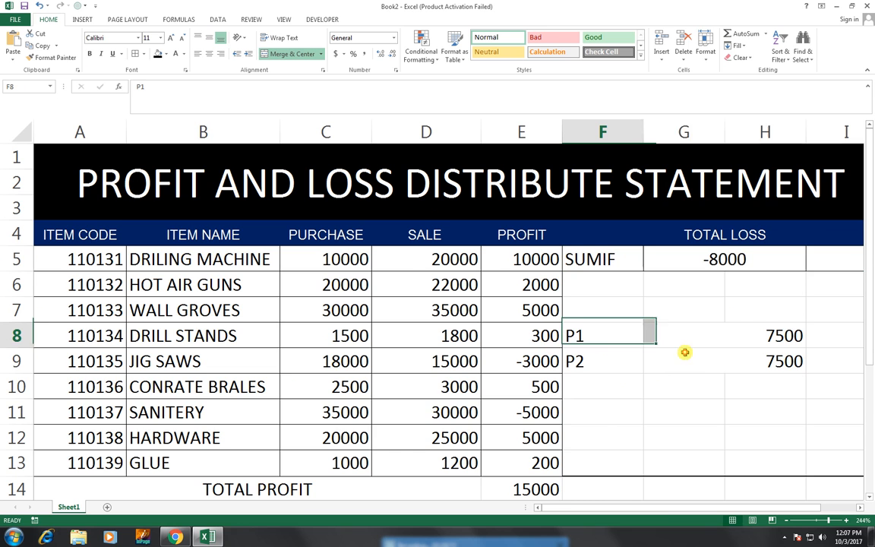
{"action": "left_click_drag", "start_coordinate": [684, 352], "coordinate": [608, 367]}
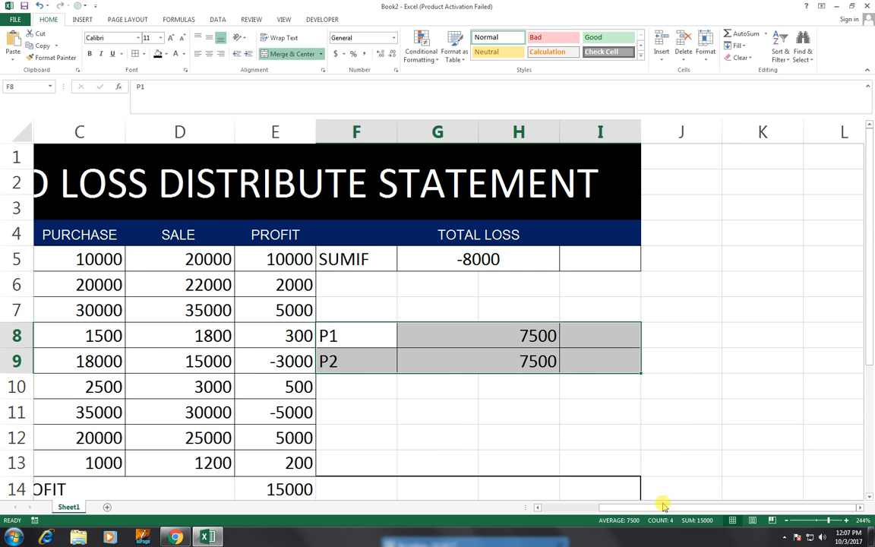
{"action": "left_click_drag", "start_coordinate": [664, 506], "coordinate": [585, 507]}
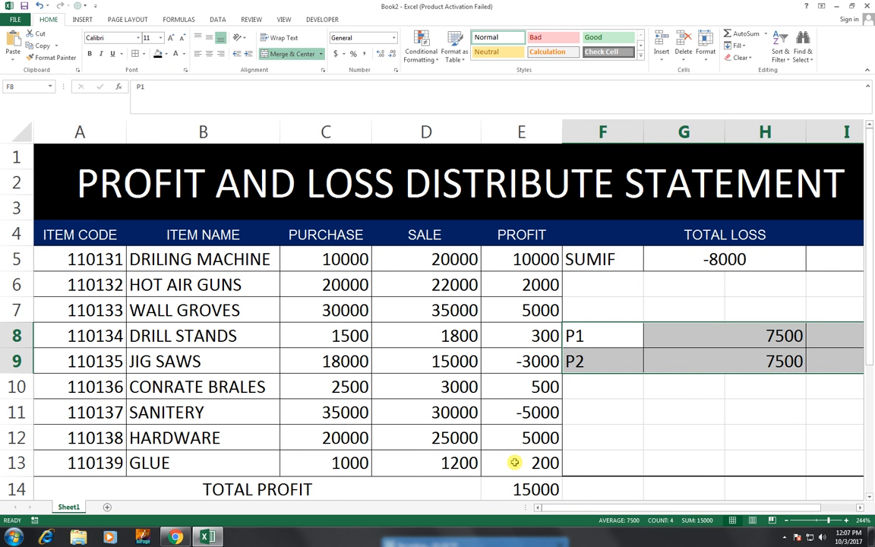
Give the merged TOTAL PROFIT label cell in row 14 a black fill and white text.
{"action": "left_click", "coordinate": [514, 462]}
{"action": "left_click", "coordinate": [518, 489]}
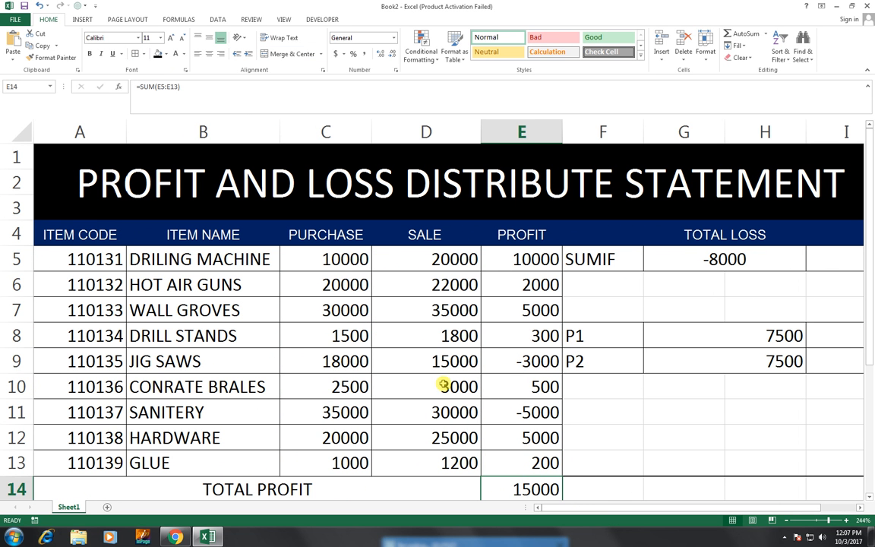
{"action": "left_click", "coordinate": [351, 491]}
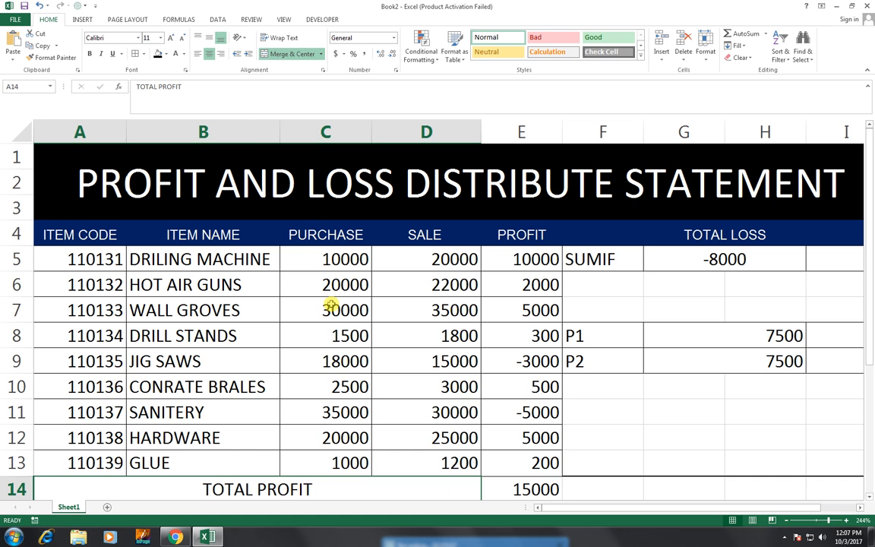
{"action": "left_click", "coordinate": [157, 53]}
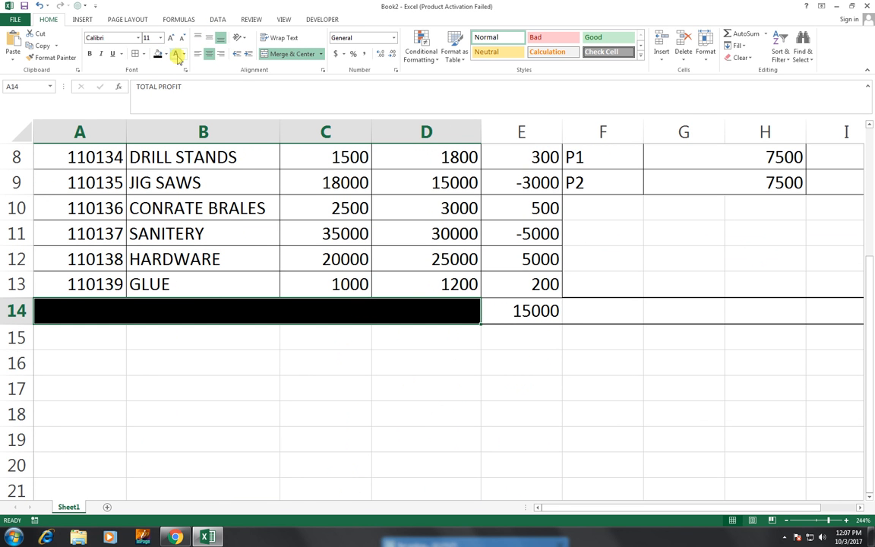
{"action": "left_click", "coordinate": [176, 55]}
{"action": "scroll", "coordinate": [397, 357], "scroll_direction": "up", "scroll_amount": 2}
{"action": "scroll", "coordinate": [396, 360], "scroll_direction": "up", "scroll_amount": 1}
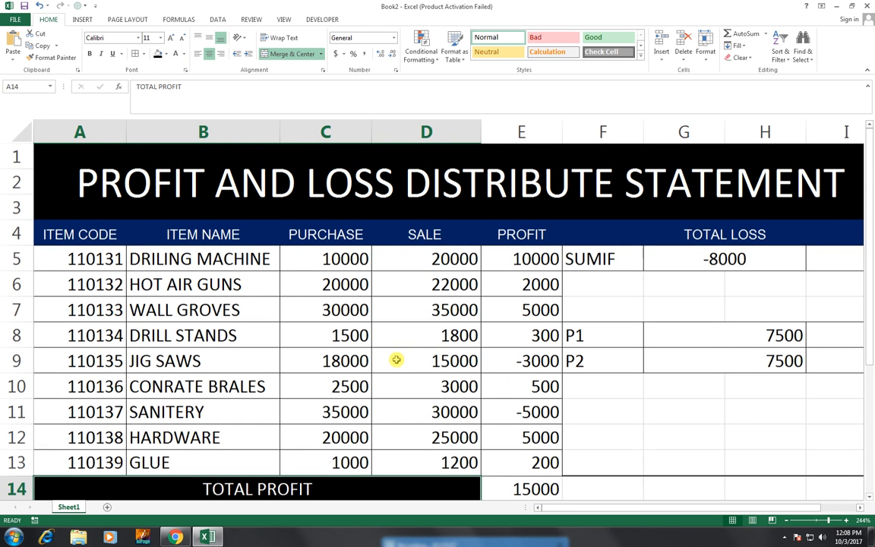
Apply blue gradient-fill data bars to the P1 and P2 amounts in G8:H9.
{"action": "left_click_drag", "start_coordinate": [696, 332], "coordinate": [699, 351]}
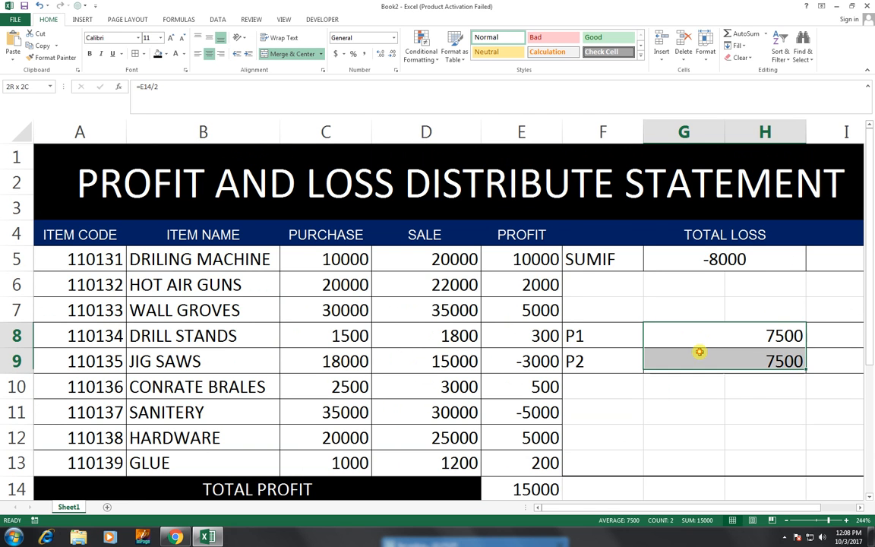
{"action": "left_click", "coordinate": [438, 64]}
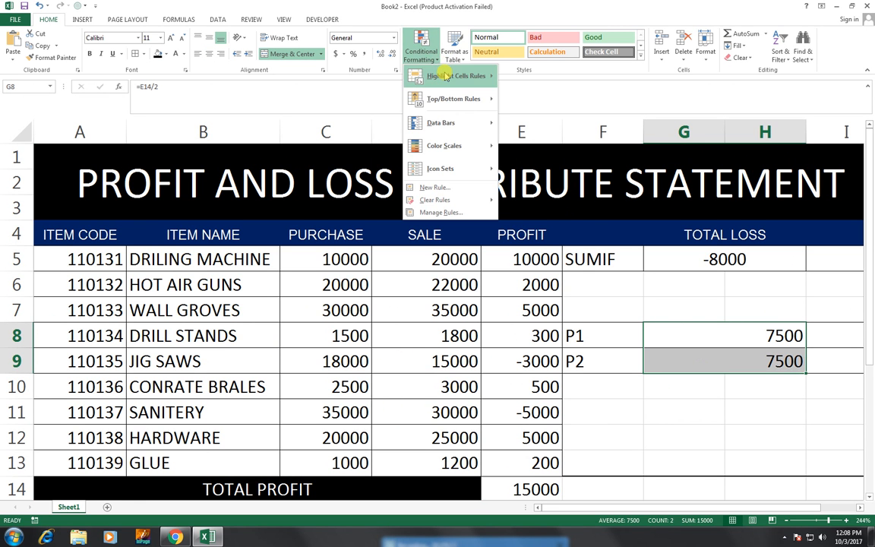
{"action": "mouse_move", "coordinate": [446, 123]}
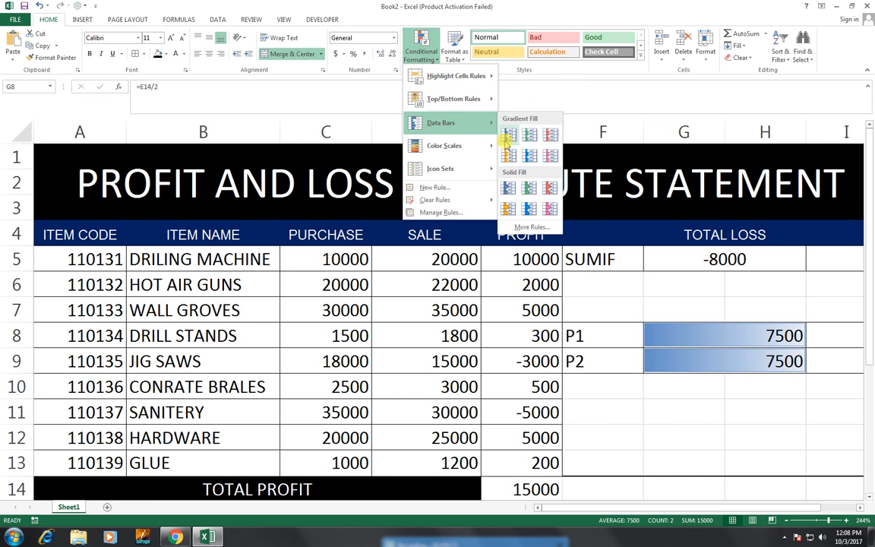
{"action": "left_click", "coordinate": [506, 139]}
Apply a gradient-fill data bar to the total loss value in G5.
{"action": "left_click", "coordinate": [655, 250]}
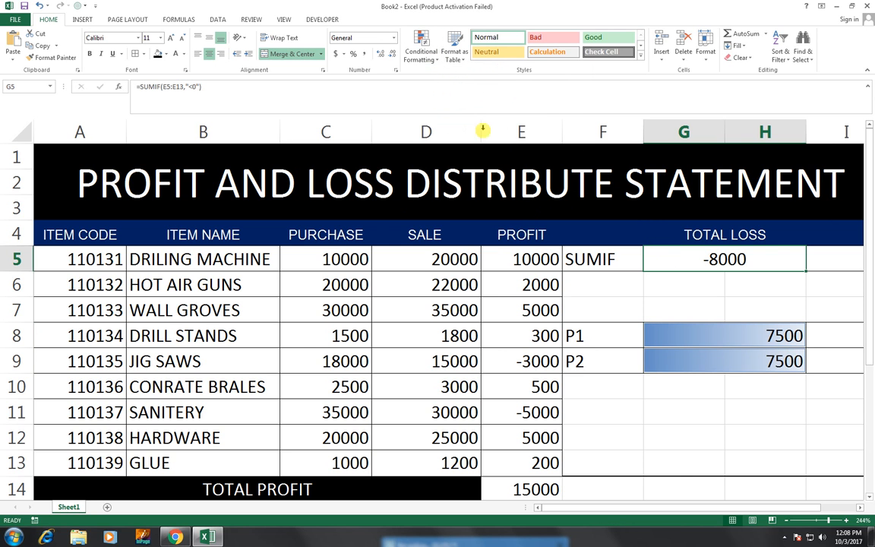
{"action": "left_click", "coordinate": [420, 51]}
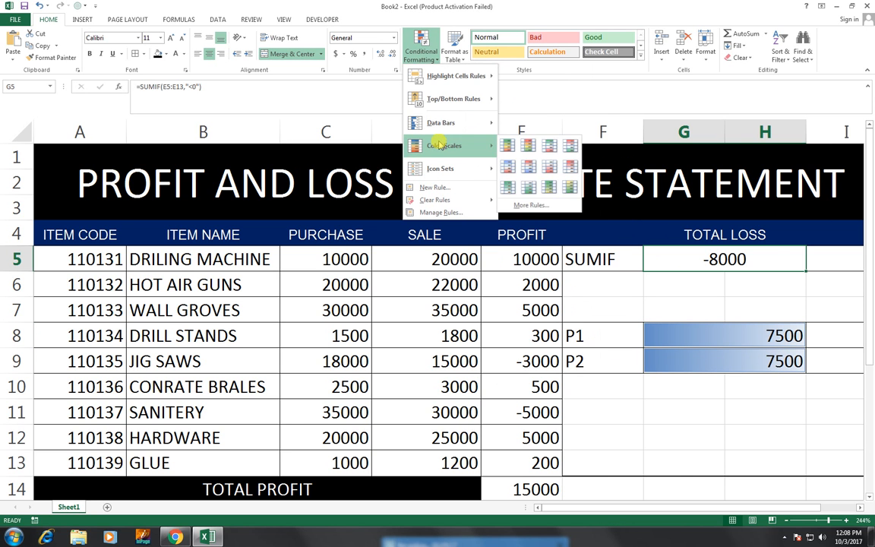
{"action": "mouse_move", "coordinate": [441, 131]}
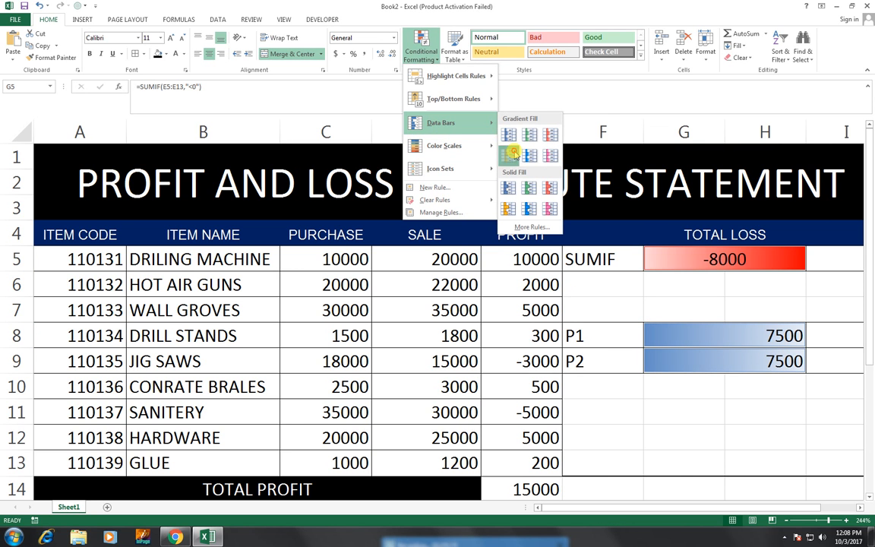
{"action": "left_click", "coordinate": [551, 187]}
{"action": "left_click", "coordinate": [609, 383]}
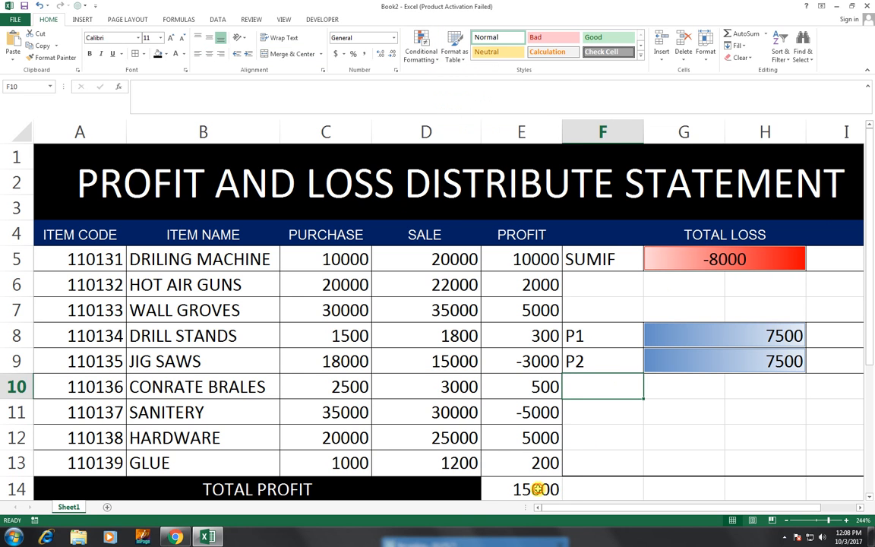
Apply the Neutral cell style to E14:I14 in the total profit row.
{"action": "left_click", "coordinate": [544, 486]}
{"action": "left_click_drag", "start_coordinate": [631, 484], "coordinate": [831, 490]}
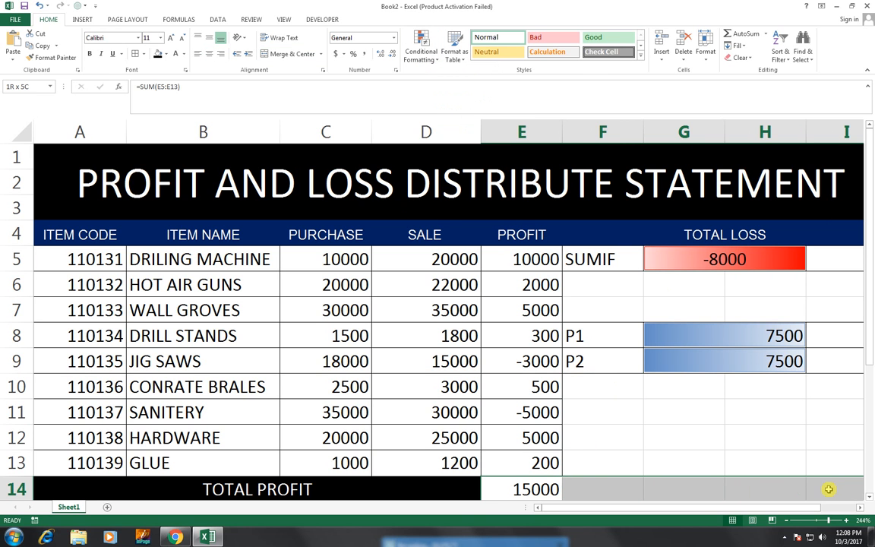
{"action": "left_click", "coordinate": [480, 57]}
{"action": "scroll", "coordinate": [475, 164], "scroll_direction": "down", "scroll_amount": 2}
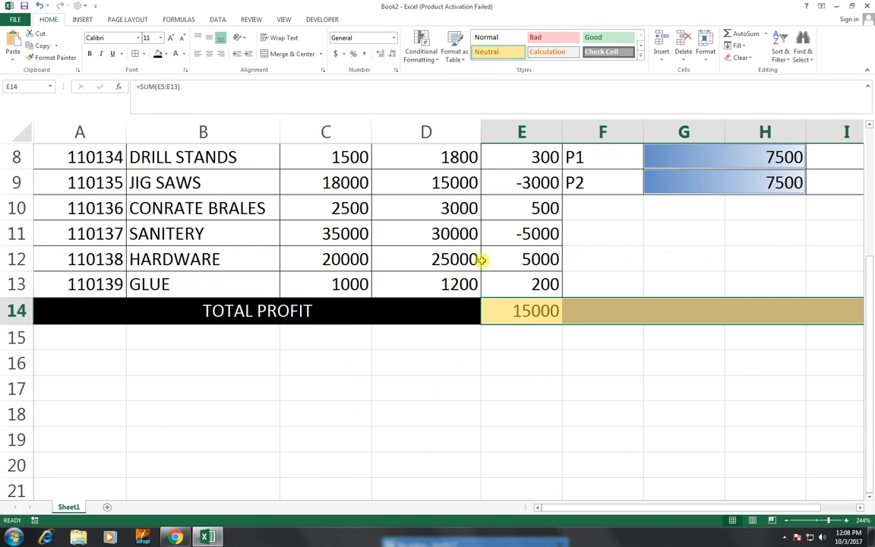
{"action": "scroll", "coordinate": [481, 260], "scroll_direction": "up", "scroll_amount": 2}
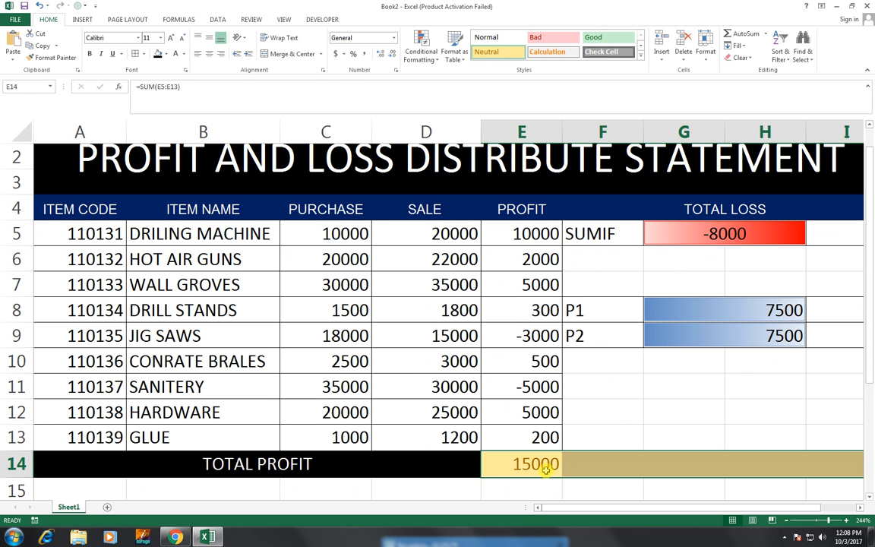
Apply the Total cell style to E14:I14 on top of its existing fill.
{"action": "left_click_drag", "start_coordinate": [494, 464], "coordinate": [821, 462]}
{"action": "scroll", "coordinate": [627, 408], "scroll_direction": "up", "scroll_amount": 1}
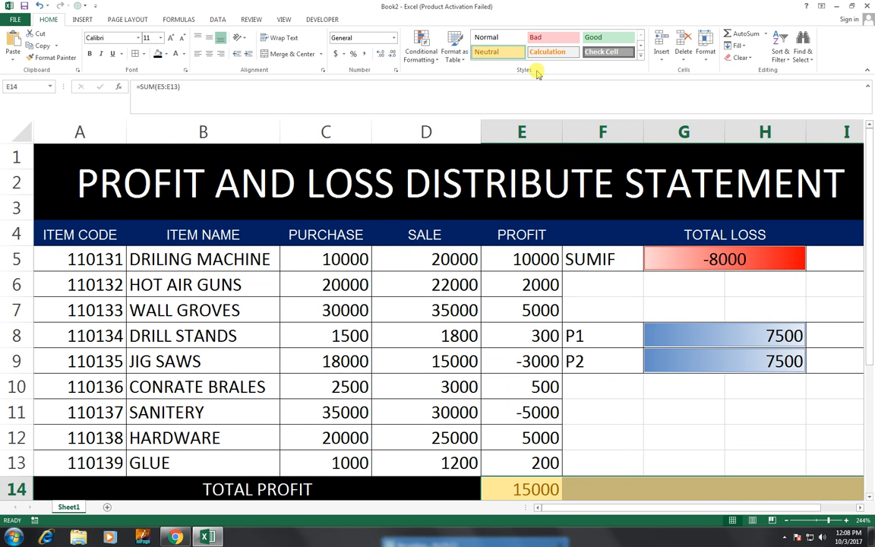
{"action": "left_click", "coordinate": [640, 58]}
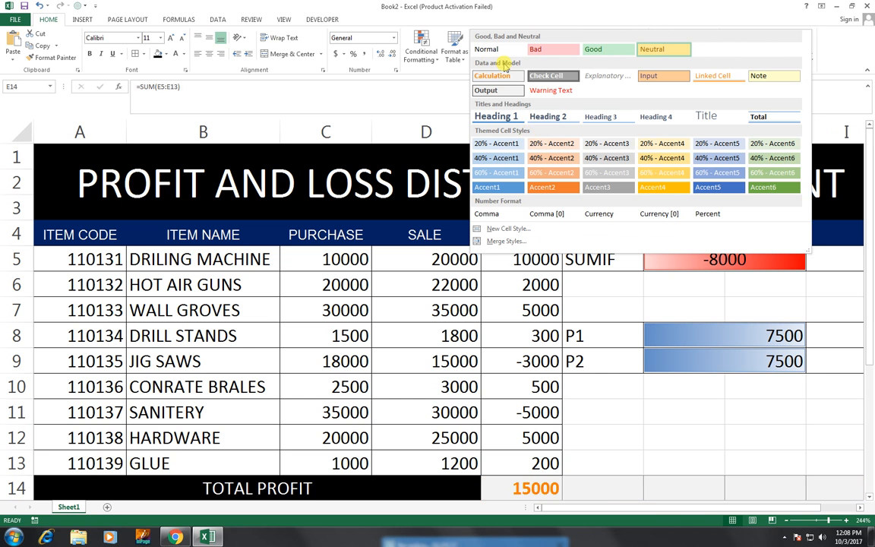
{"action": "left_click", "coordinate": [760, 118]}
{"action": "scroll", "coordinate": [690, 271], "scroll_direction": "down", "scroll_amount": 3}
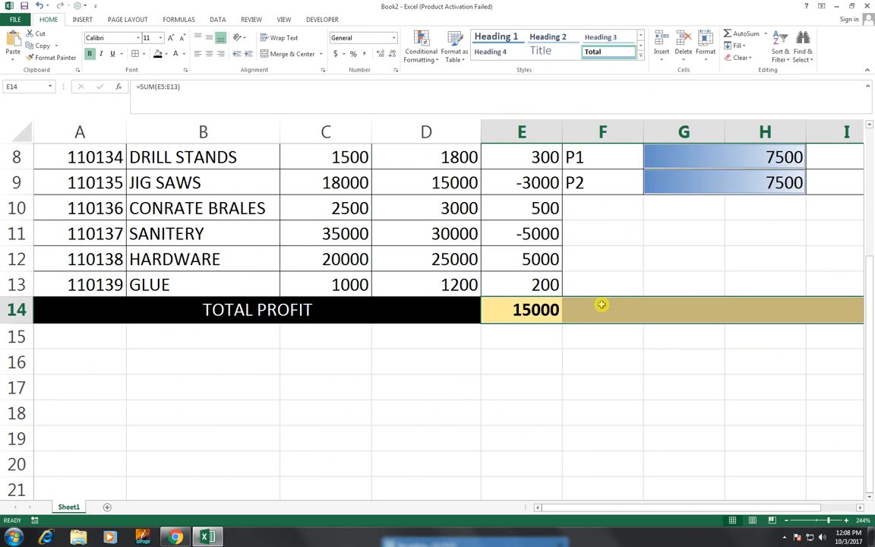
{"action": "left_click", "coordinate": [581, 317]}
{"action": "left_click", "coordinate": [577, 352]}
{"action": "scroll", "coordinate": [535, 304], "scroll_direction": "up", "scroll_amount": 3}
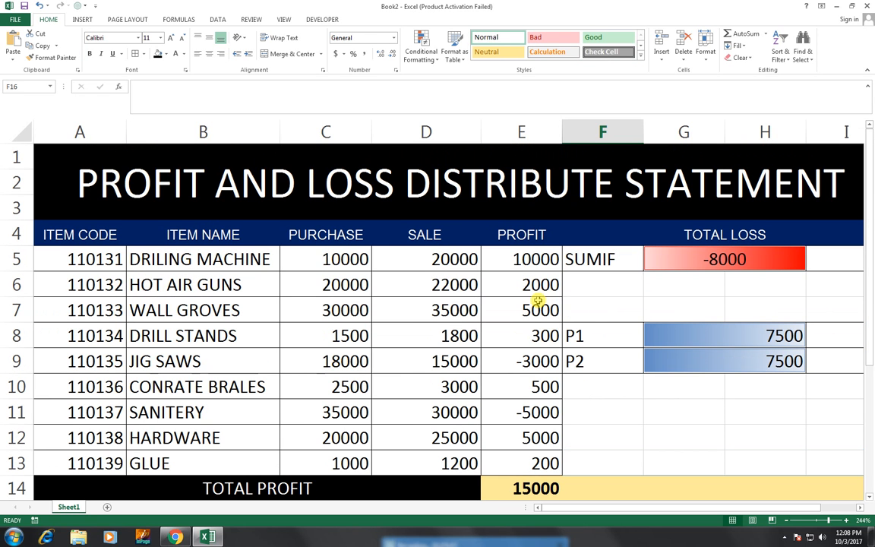